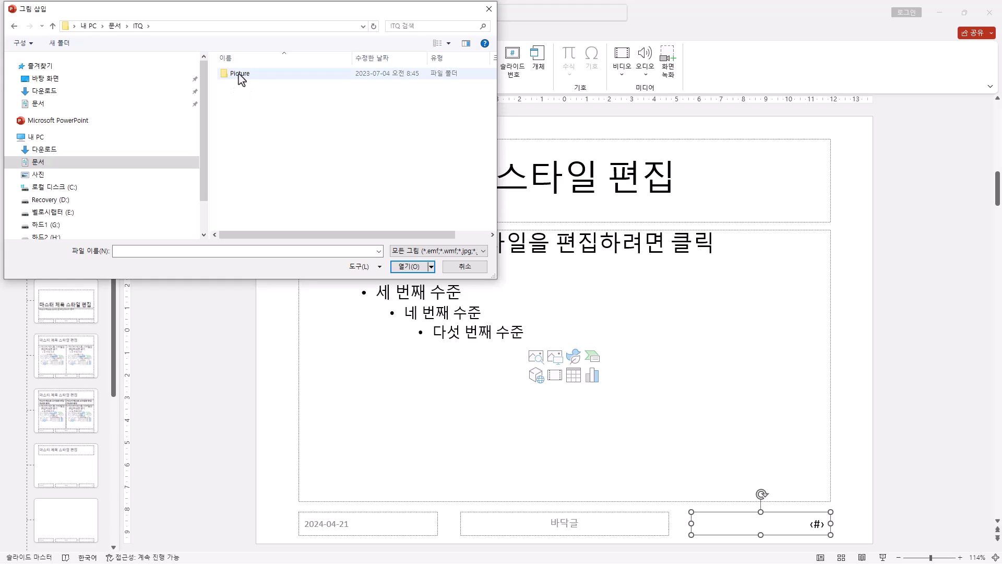
Insert the picture 로고2.jpg from the Picture folder inside ITQ into the title-and-content layout
double_click(239, 77)
left_click_drag(230, 203, 500, 73)
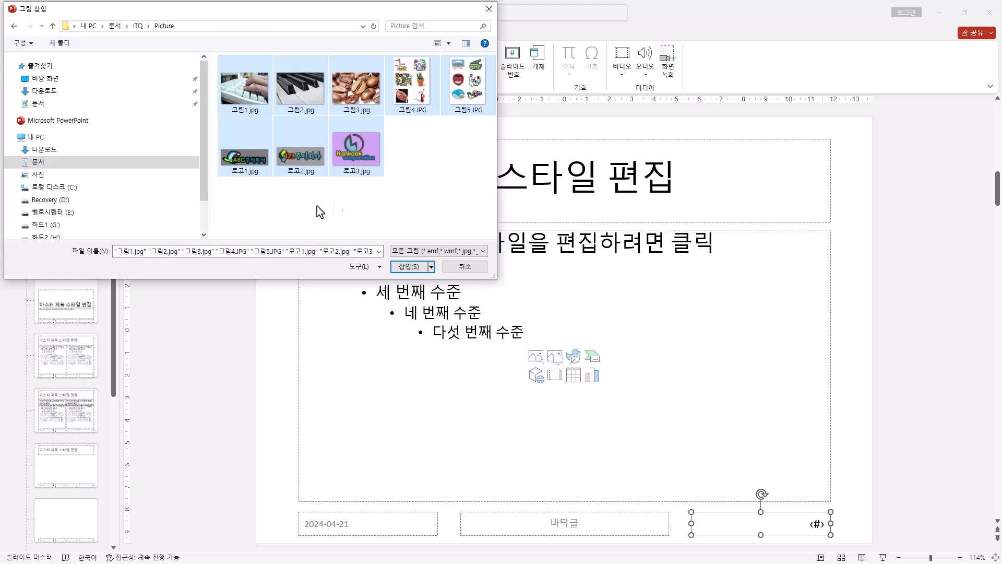
left_click(380, 196)
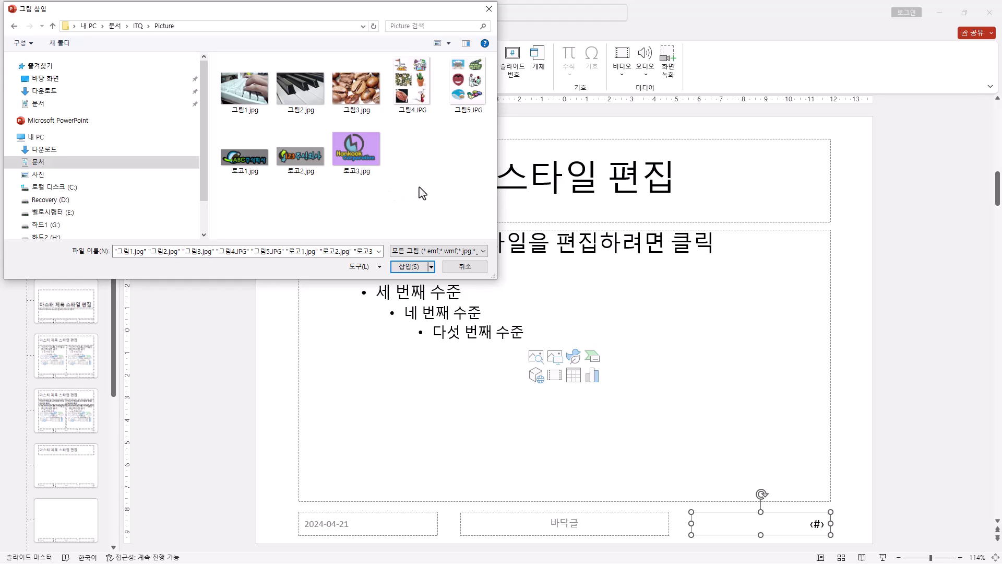
left_click(296, 166)
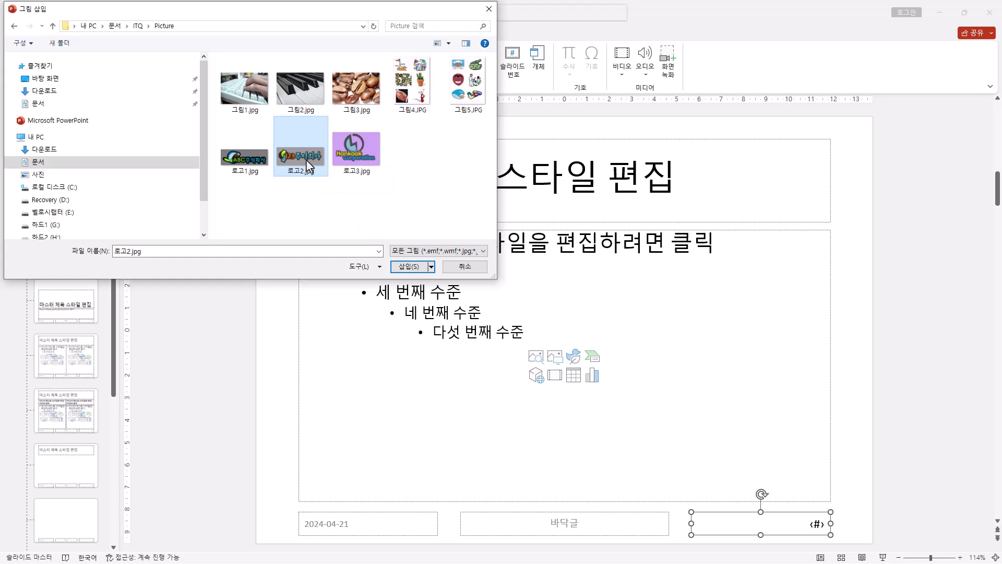
double_click(308, 166)
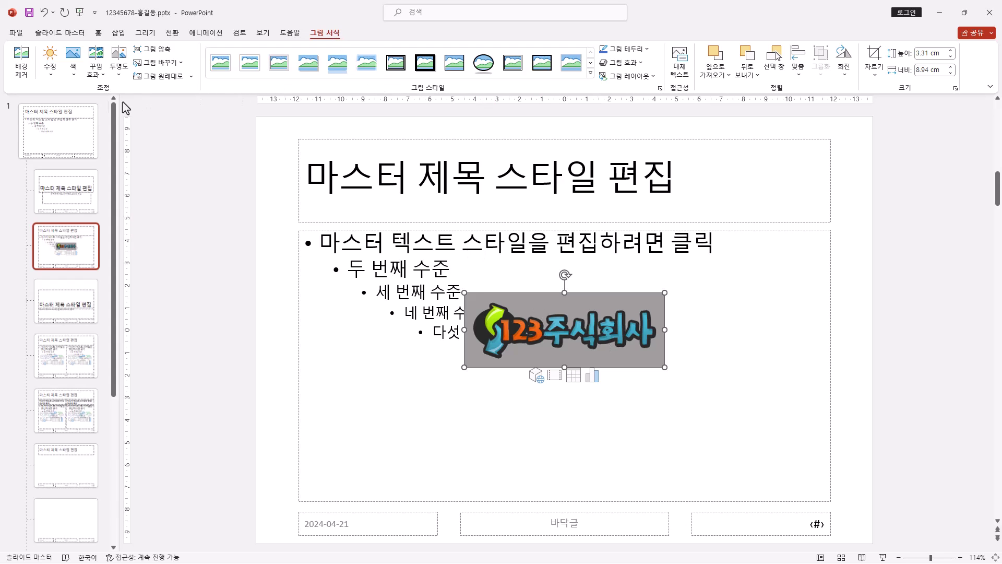
Make the logo's grey background transparent and shrink it to about 1.52 × 4.11 cm over the date placeholder in the slide's lower-left corner
left_click(71, 74)
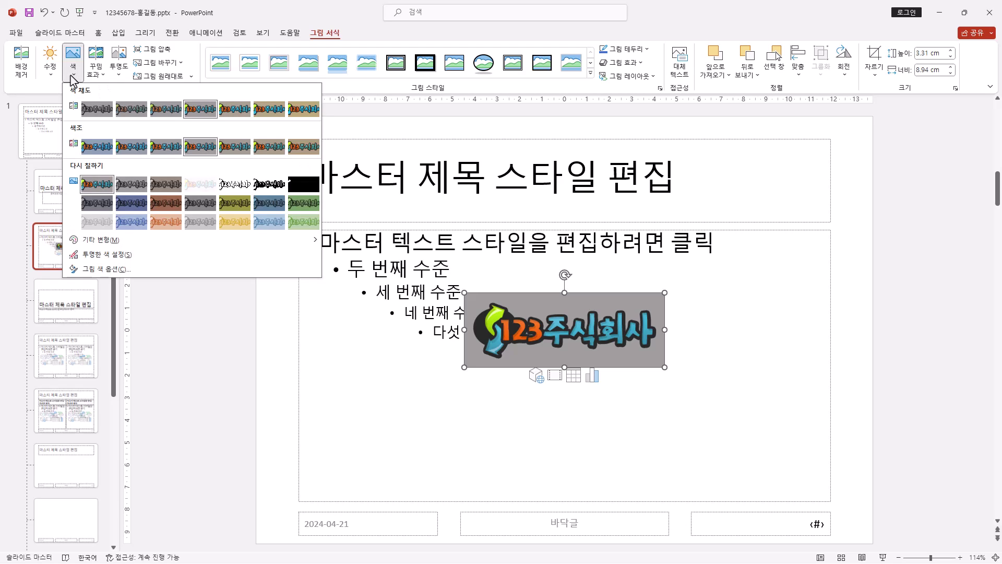
left_click(116, 255)
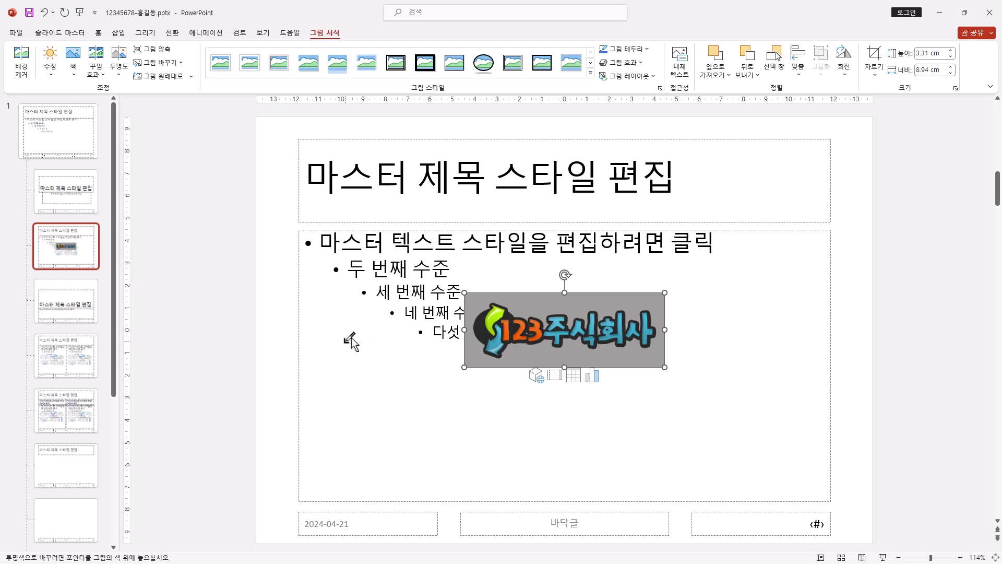
left_click(598, 297)
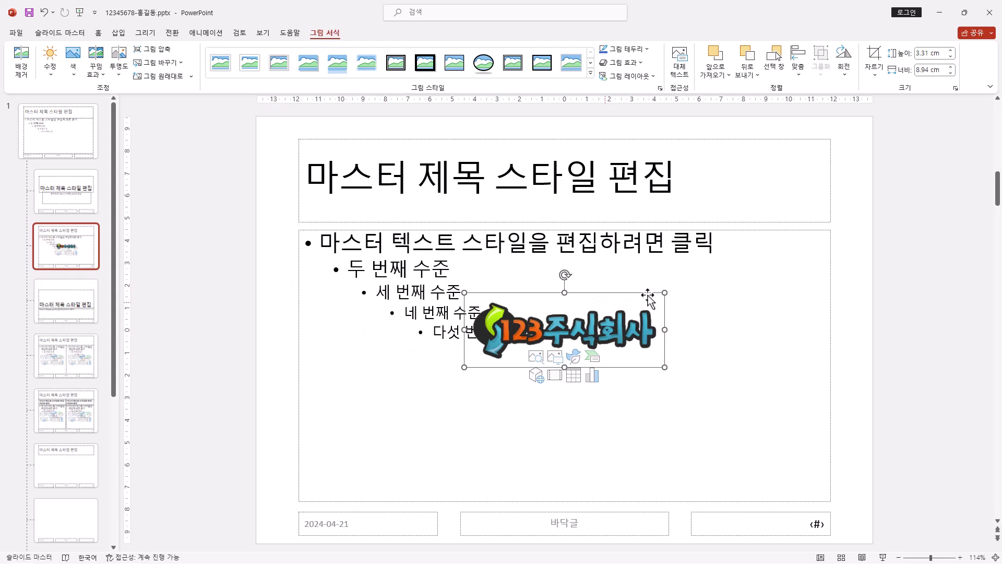
left_click_drag(665, 293, 316, 523)
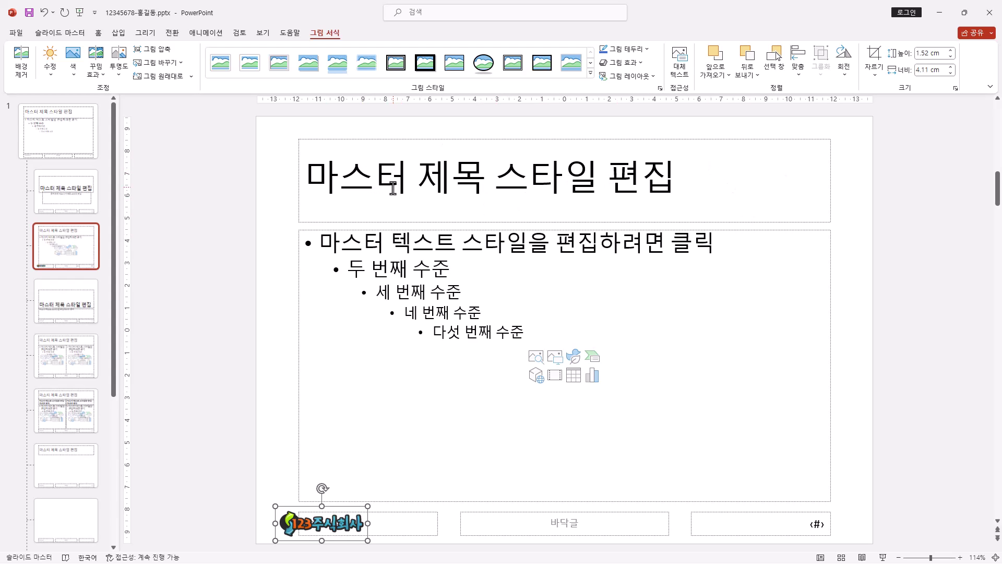
Draw a parallelogram about 1.52 cm high and 27.52 cm wide across the full slide width, over the title placeholder
left_click(98, 33)
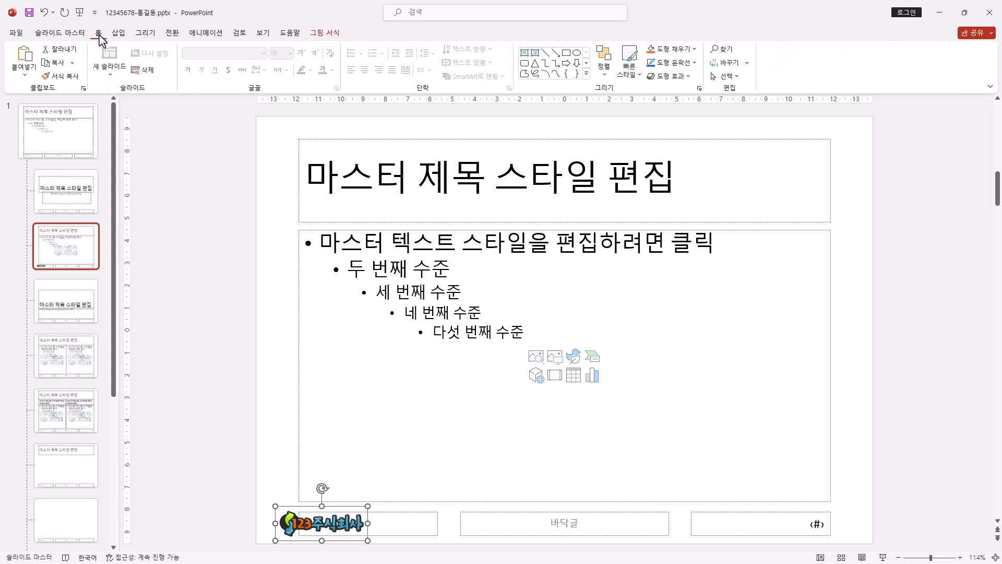
left_click(587, 74)
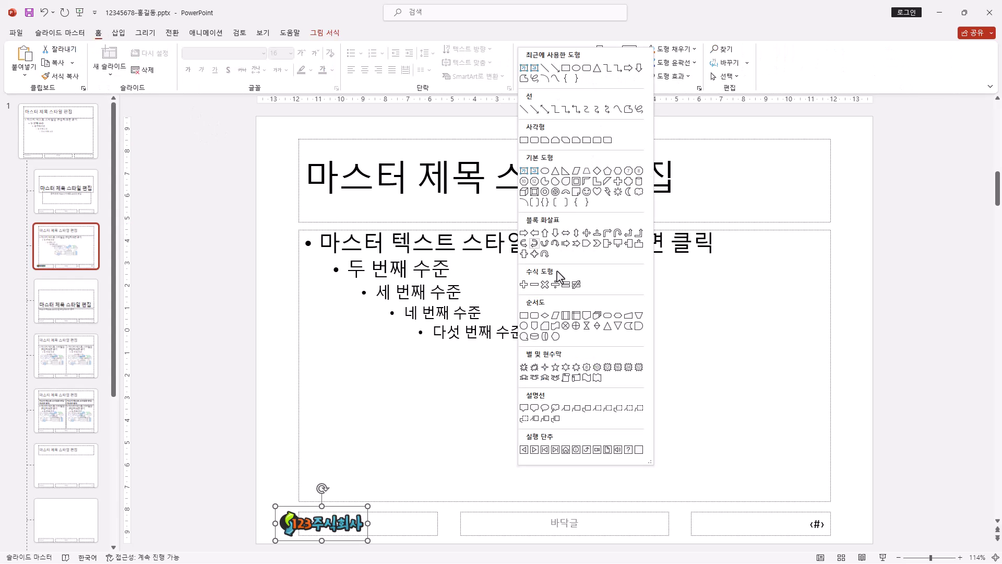
left_click(123, 34)
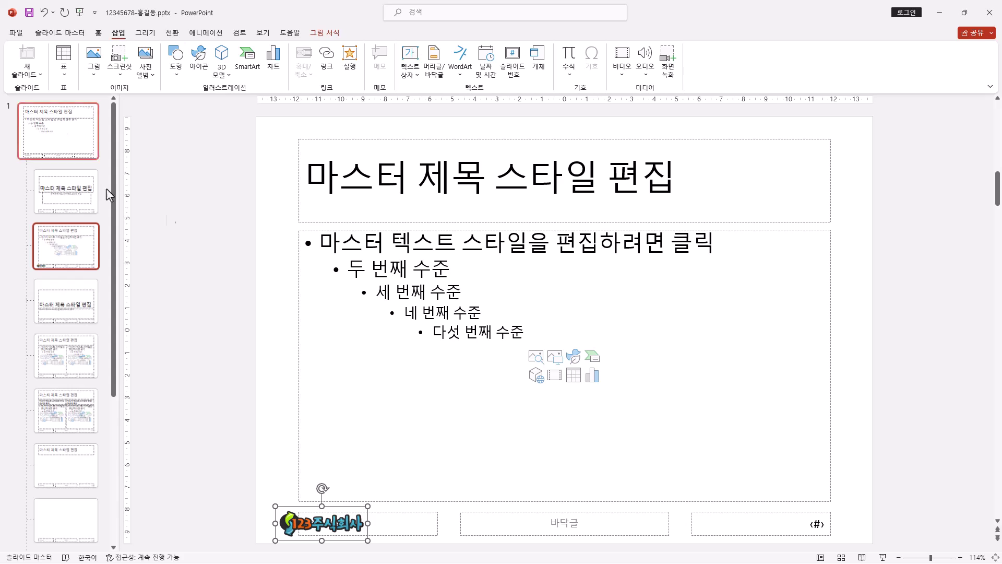
left_click(177, 68)
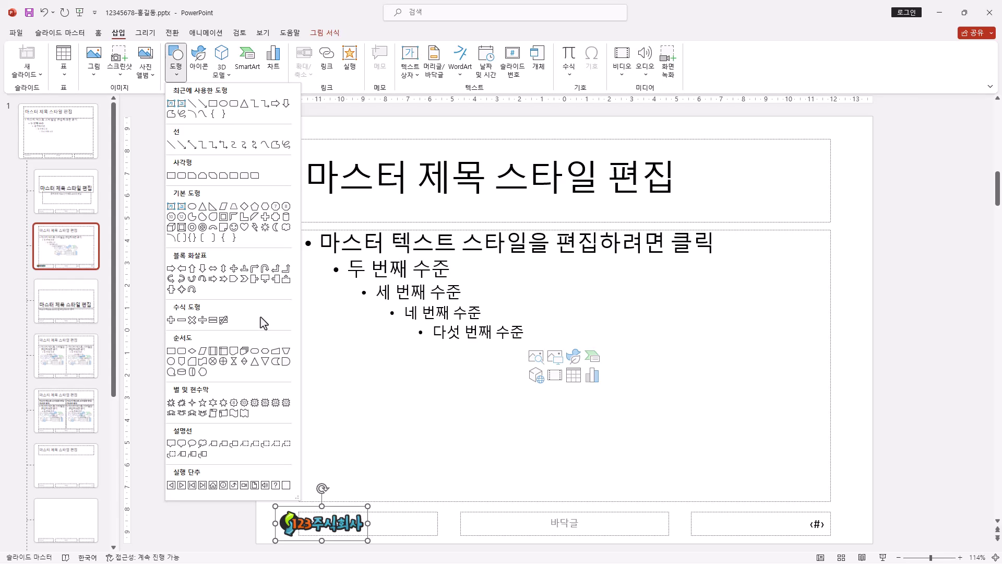
left_click(224, 206)
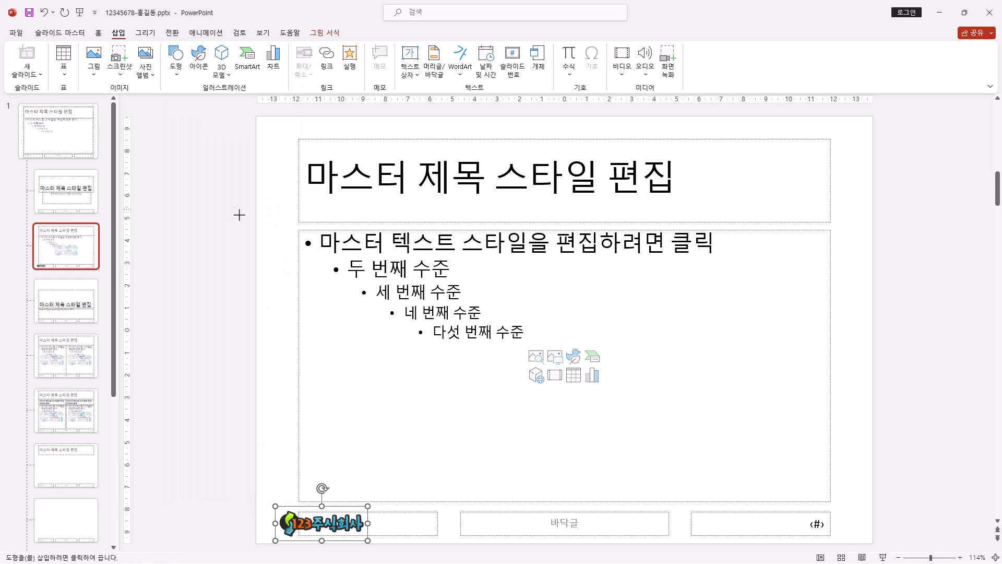
mouse_move(256, 168)
left_mouse_down()
mouse_move(873, 191)
mouse_move(689, 152)
left_mouse_up()
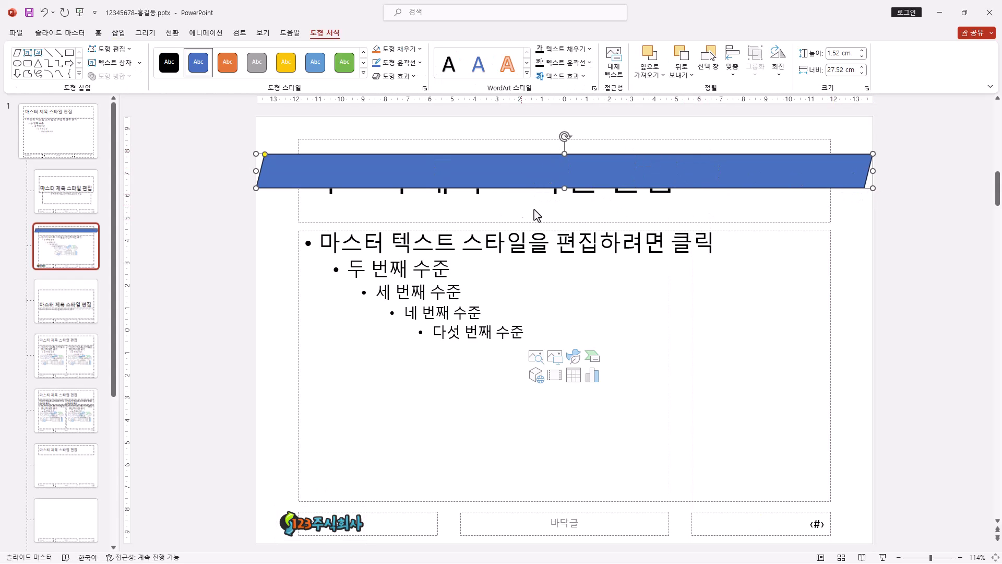
Draw a second parallelogram about 3.2 cm high and 23.07 cm wide from the slide's upper edge over the first, and flip it horizontally
left_click(78, 74)
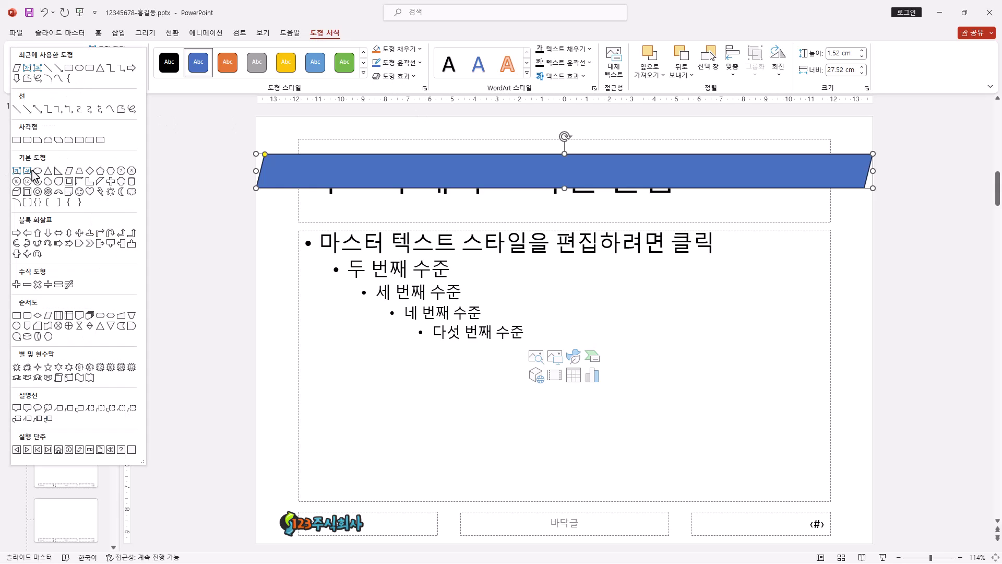
left_click(68, 177)
left_click_drag(308, 119, 823, 190)
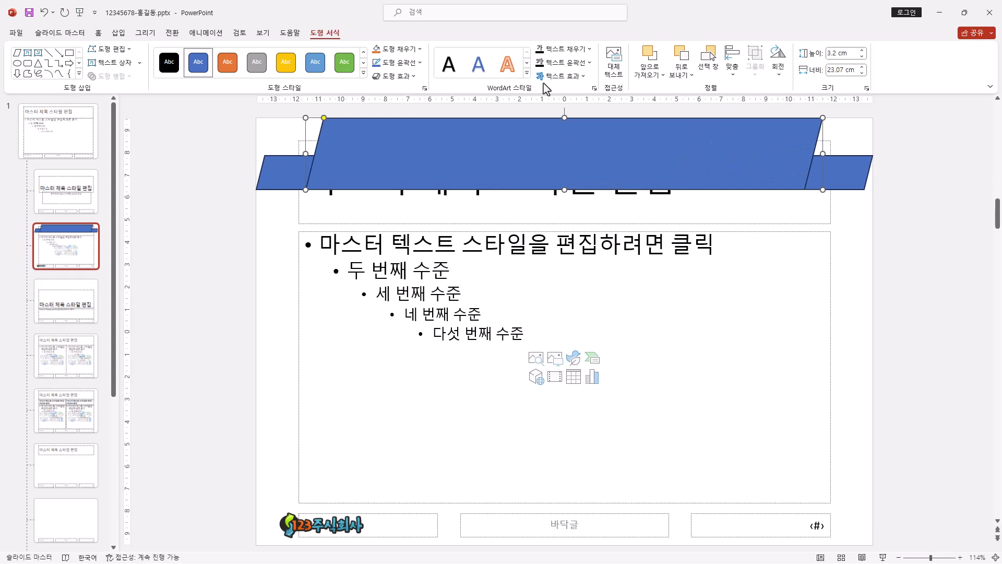
left_click(784, 78)
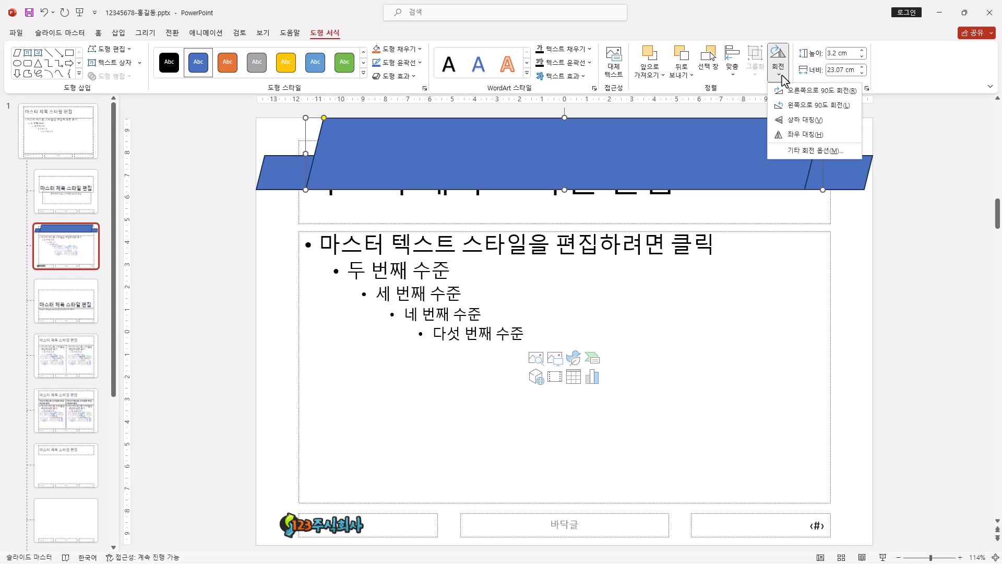
left_click(804, 134)
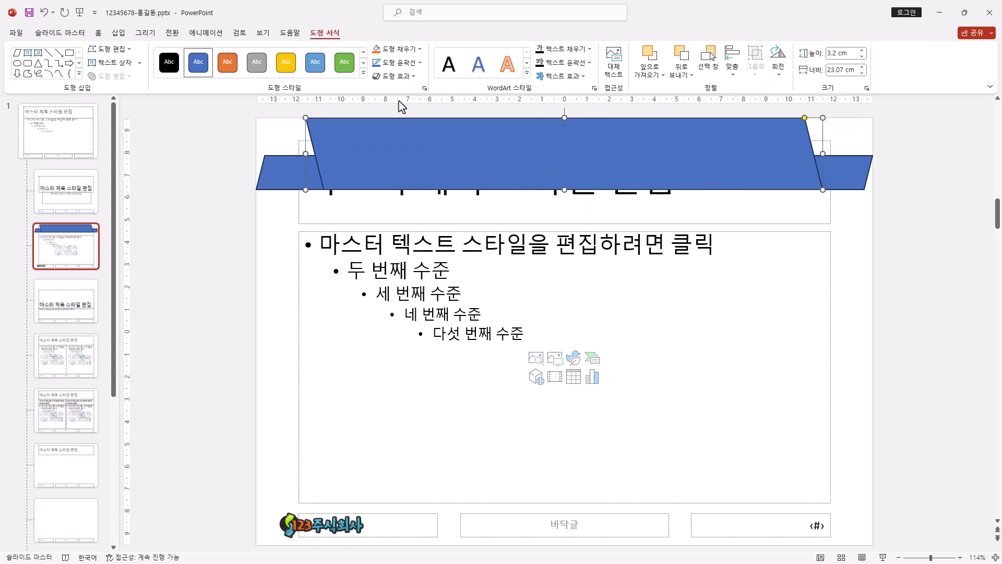
Preview the layout in grayscale and return to the colour view
left_click(266, 34)
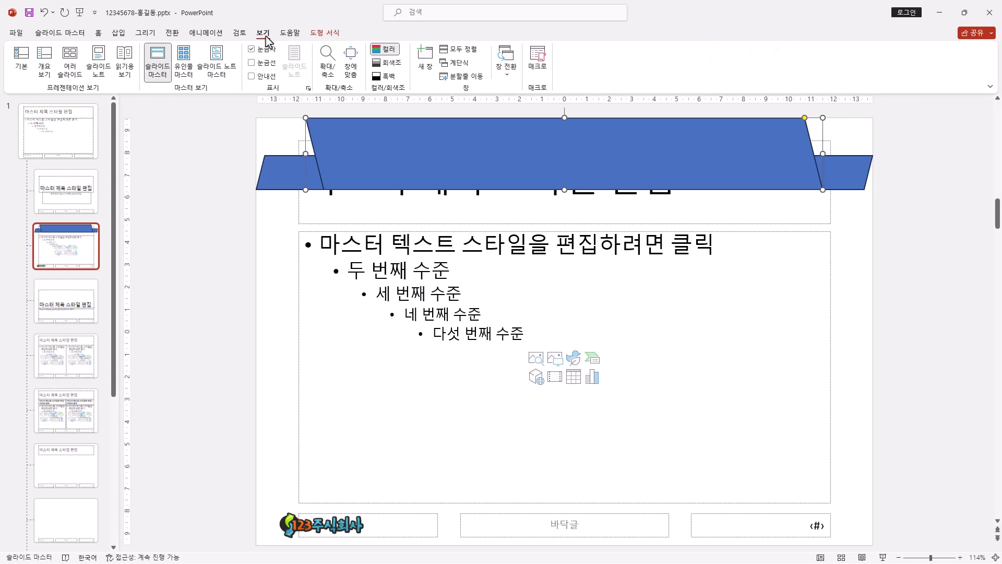
left_click(383, 69)
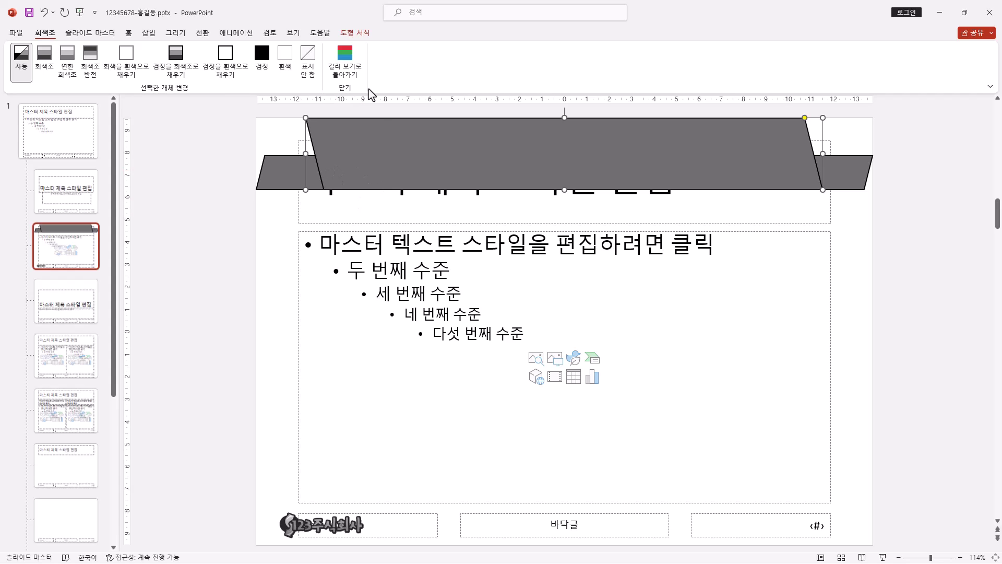
left_click(351, 73)
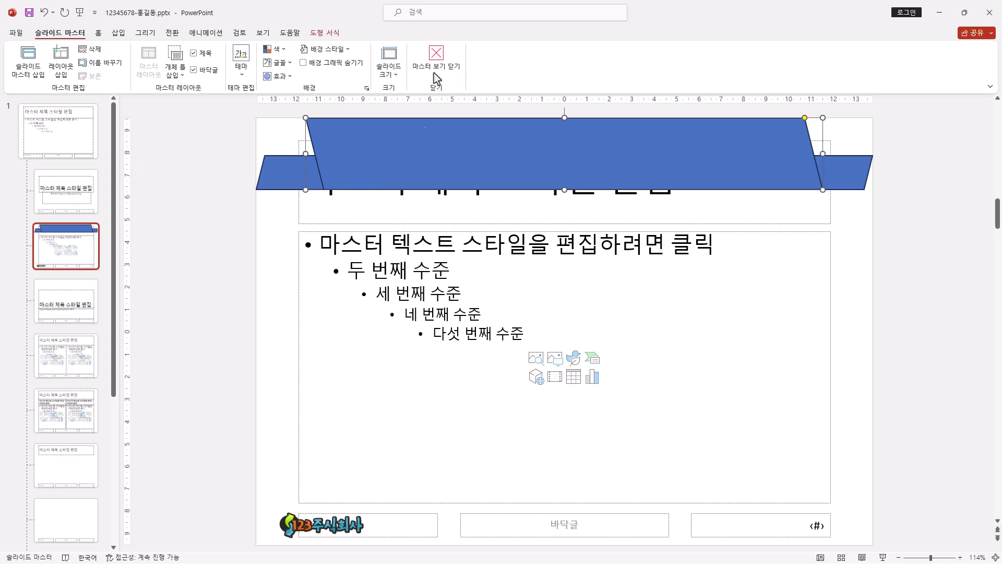
left_click(325, 33)
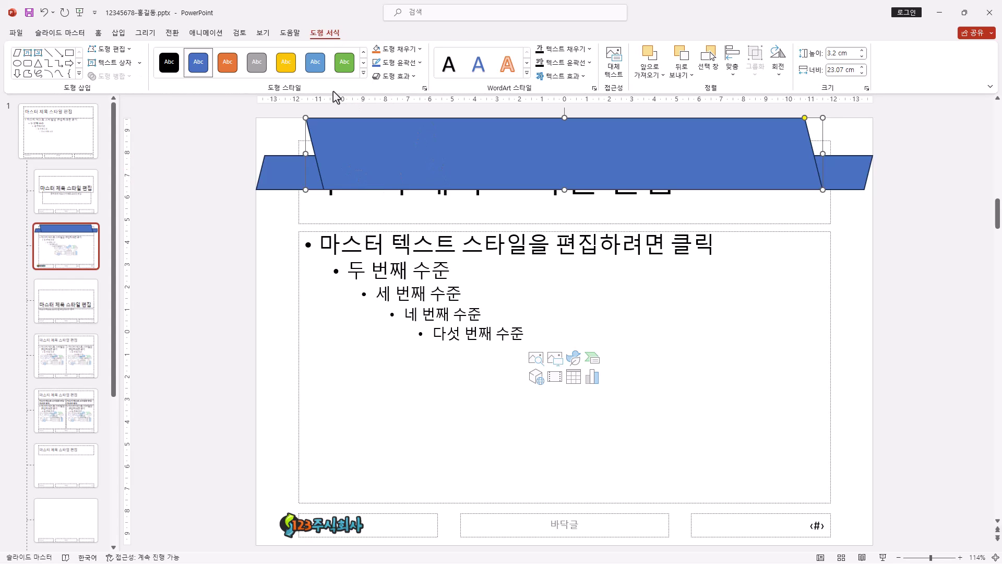
left_click(420, 51)
left_click(421, 50)
left_click(420, 49)
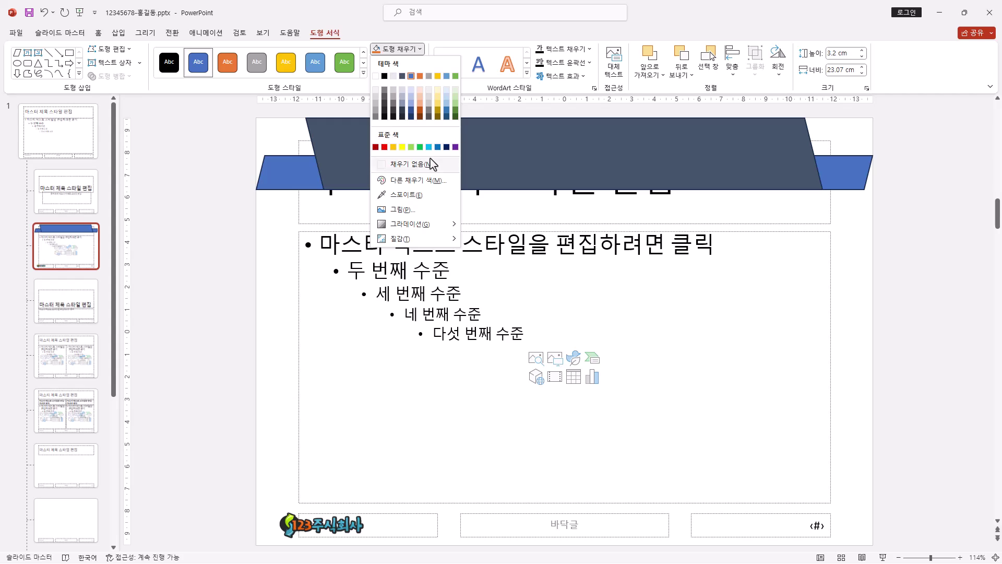
left_click(514, 141)
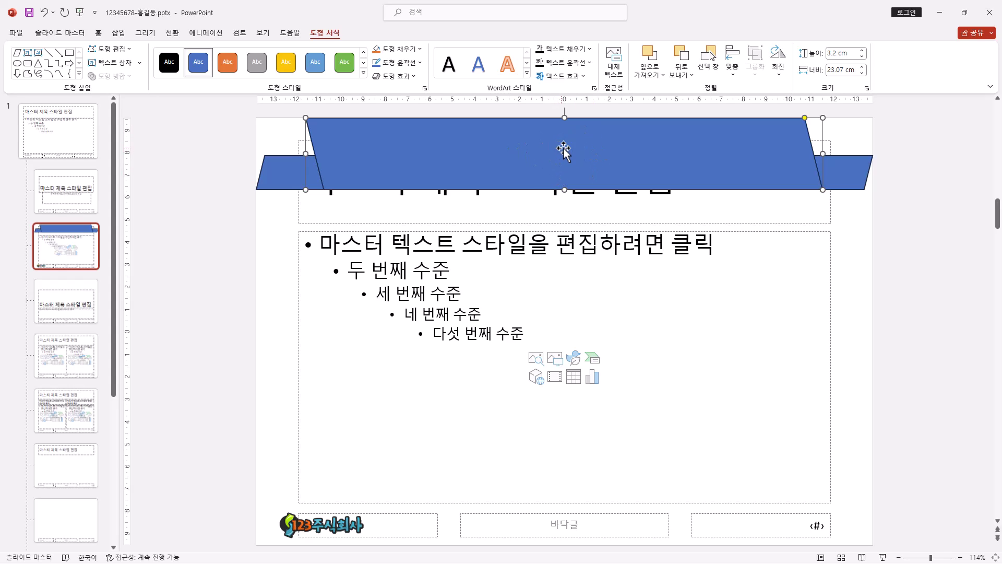
Fill the rear, full-width parallelogram with the standard orange colour
left_click(289, 174)
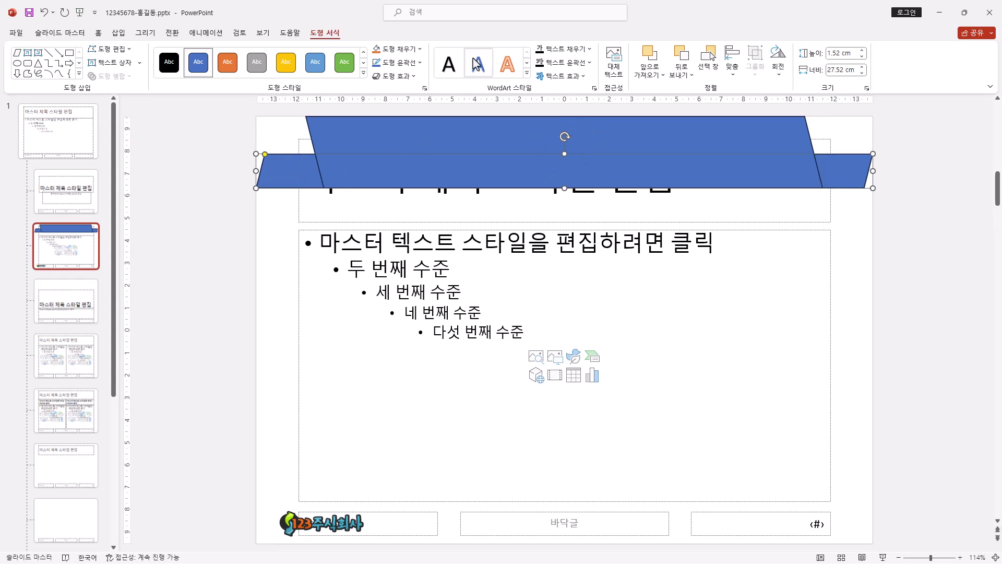
left_click(424, 50)
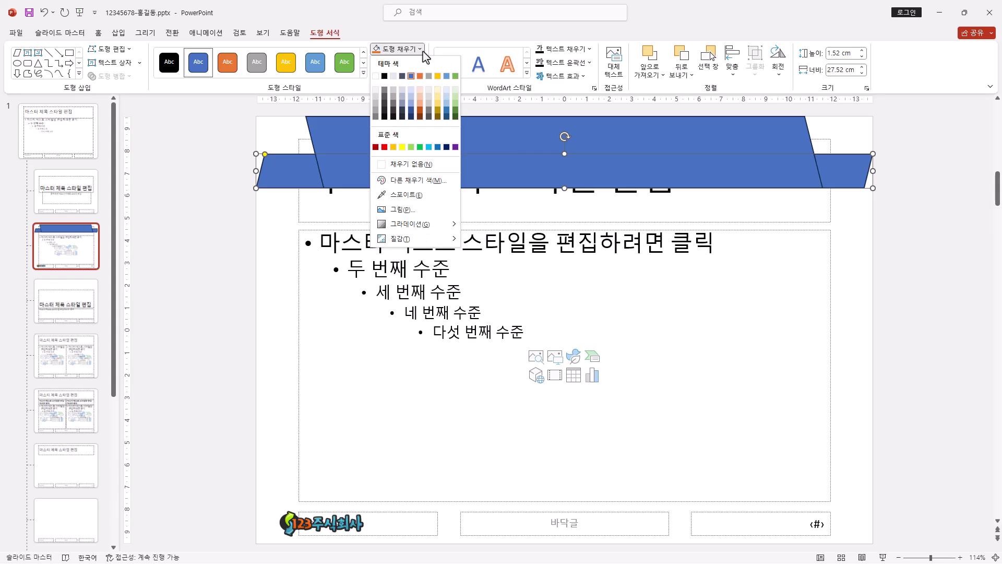
left_click(393, 146)
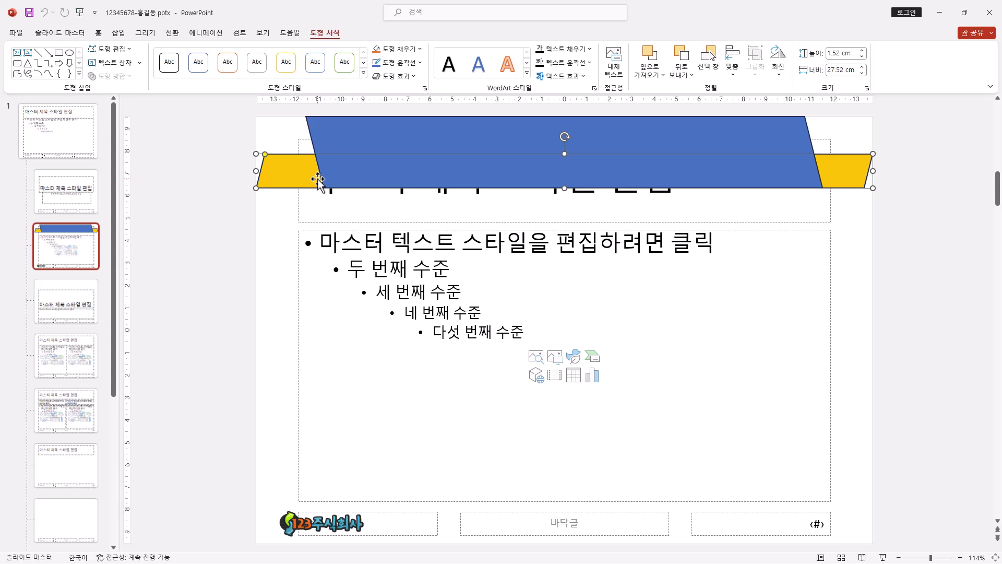
Compare the fill shades of the two parallelograms in grayscale and switch back to colour
left_click(263, 33)
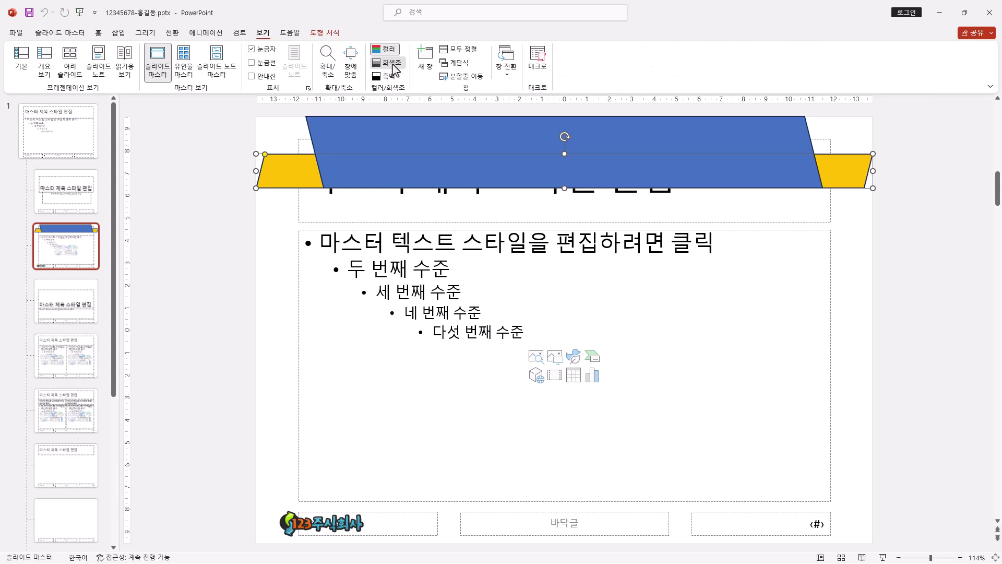
left_click(392, 63)
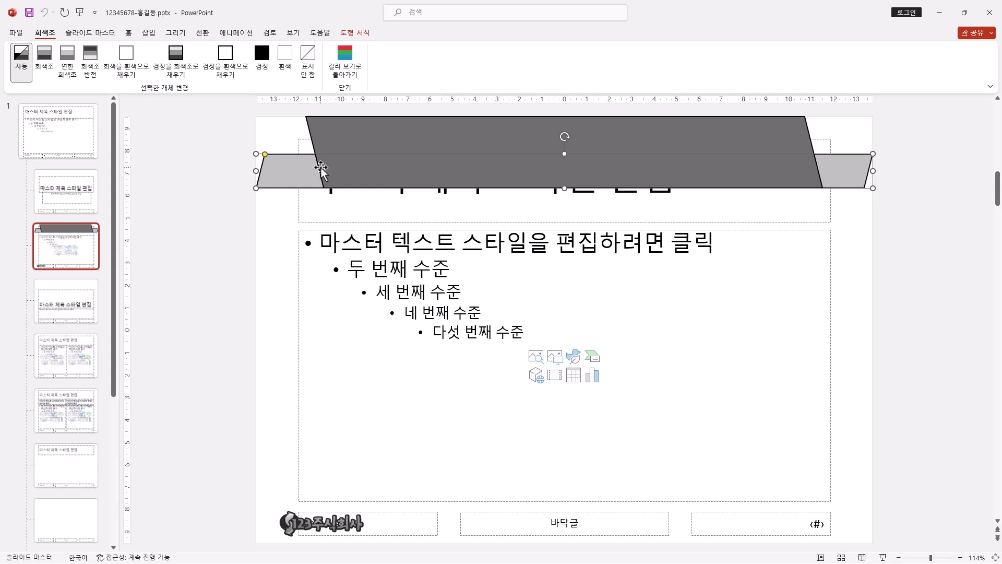
left_click(347, 62)
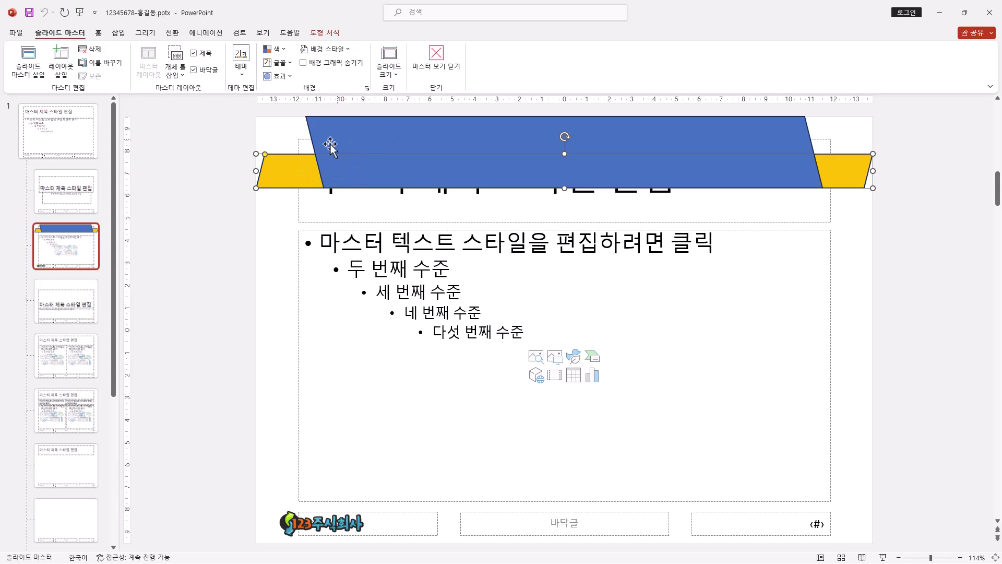
left_click(324, 33)
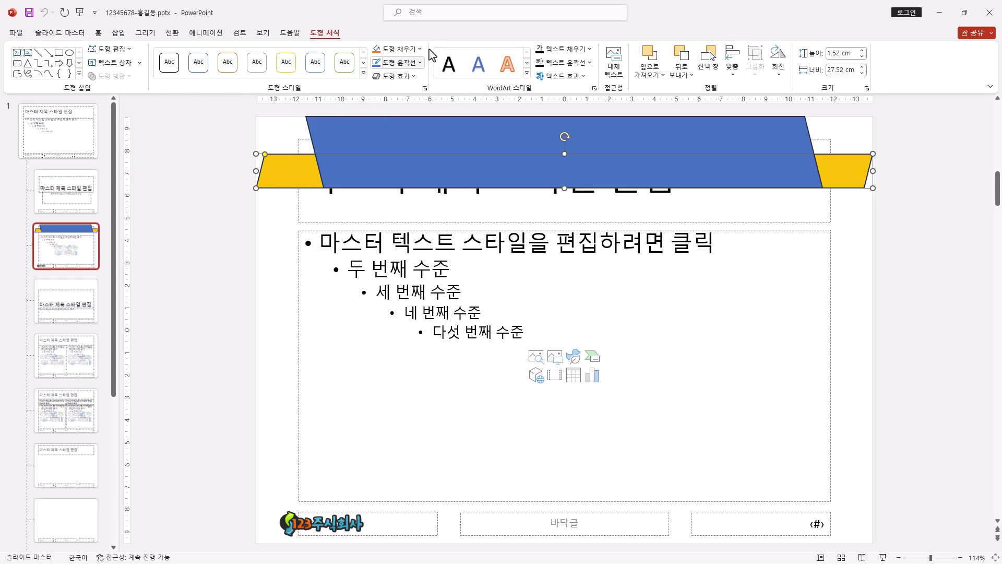
left_click(422, 49)
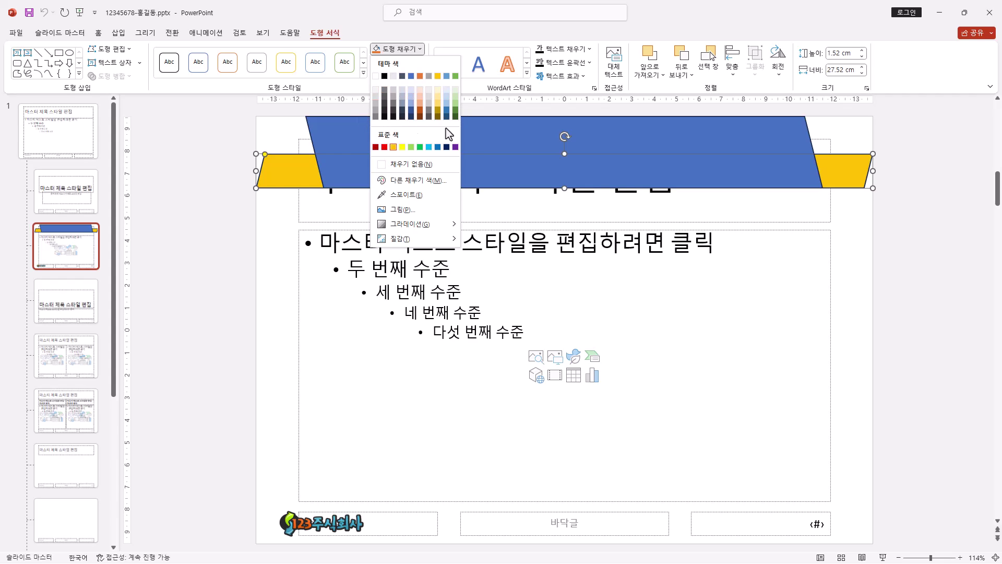
left_click(488, 152)
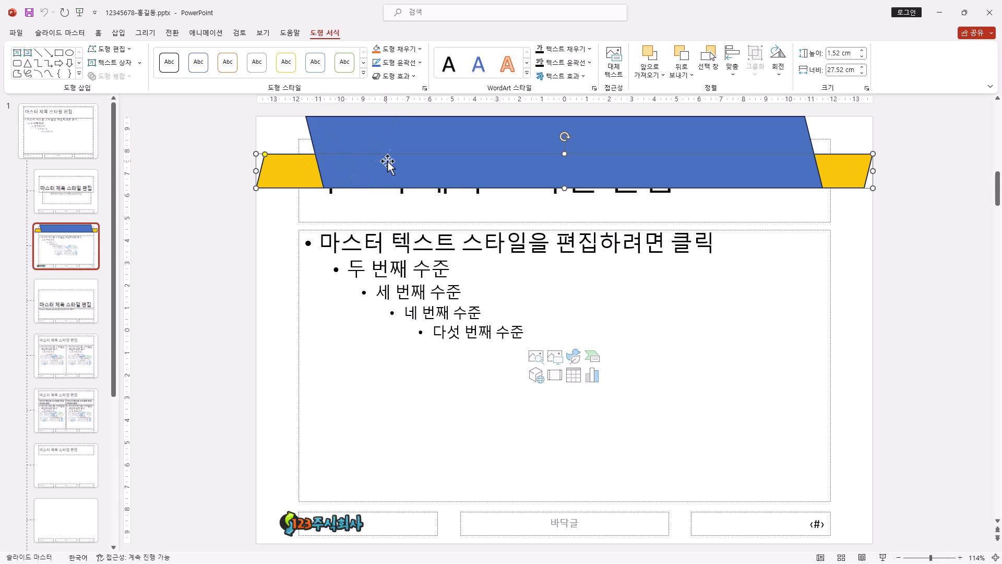
Remove the outlines from both banner parallelograms
left_click(342, 135, "ctrl")
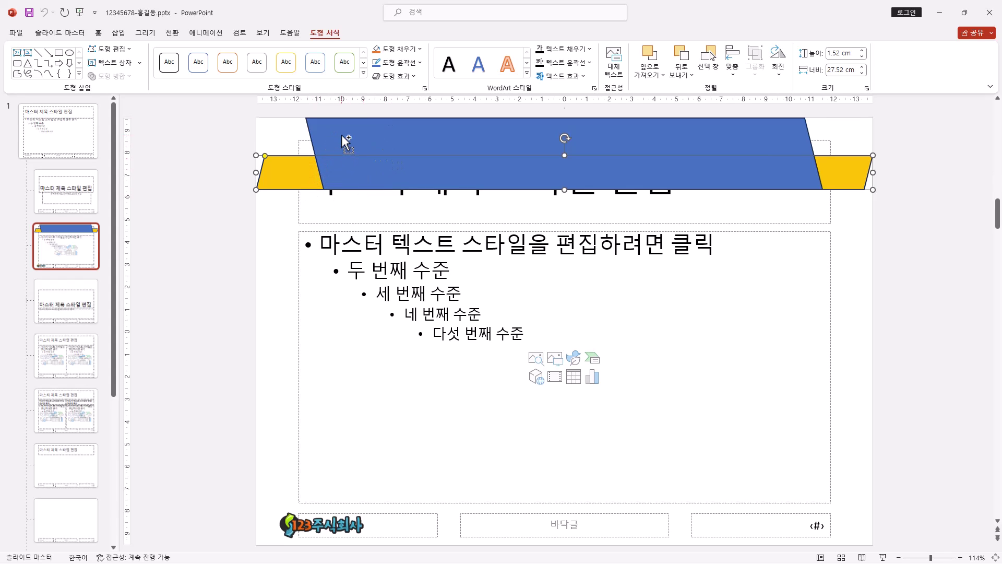
left_click(421, 63)
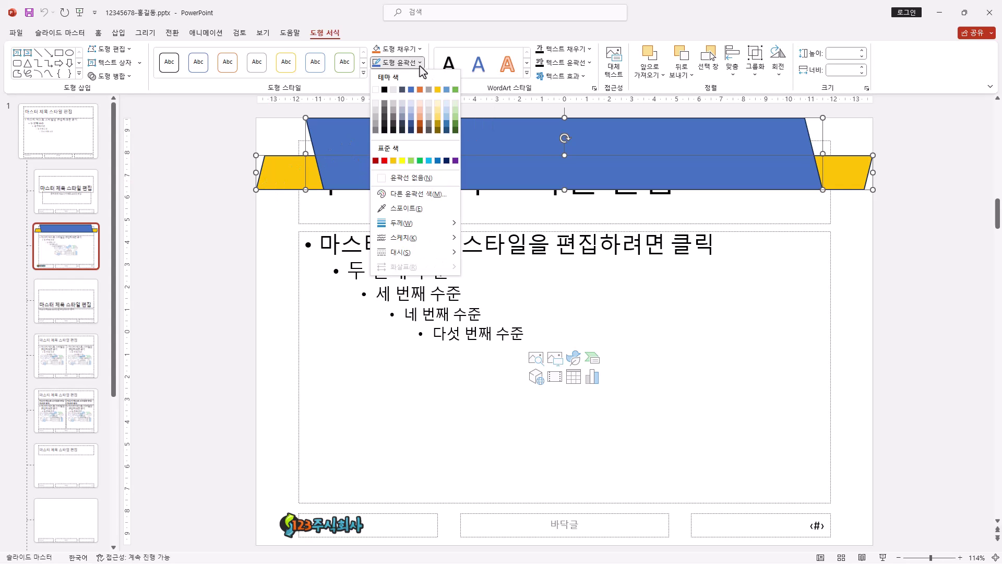
left_click(413, 178)
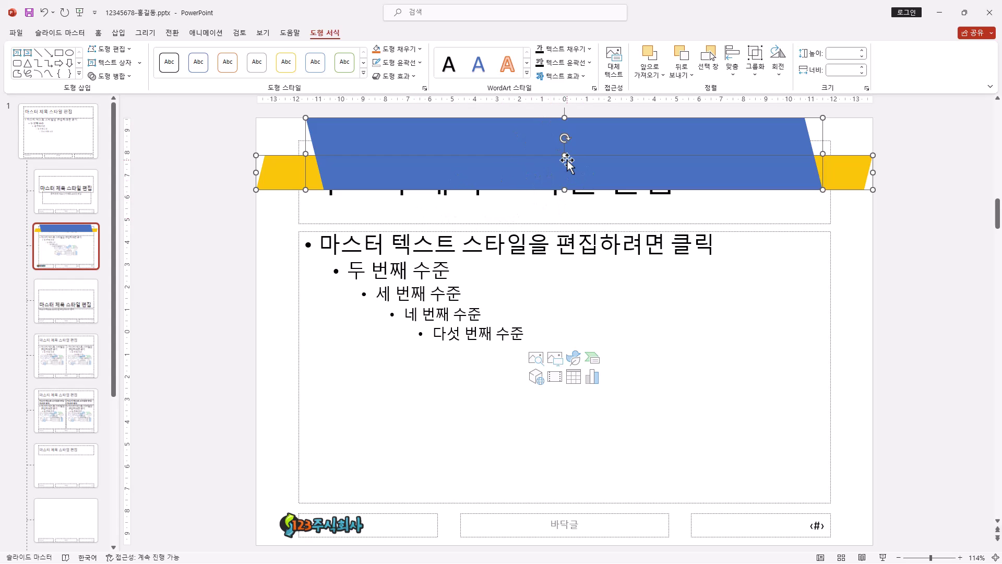
Bring the title placeholder to the front and resize it to 3.2 cm high and 23.07 cm wide, matching the blue parallelogram
left_click(299, 215)
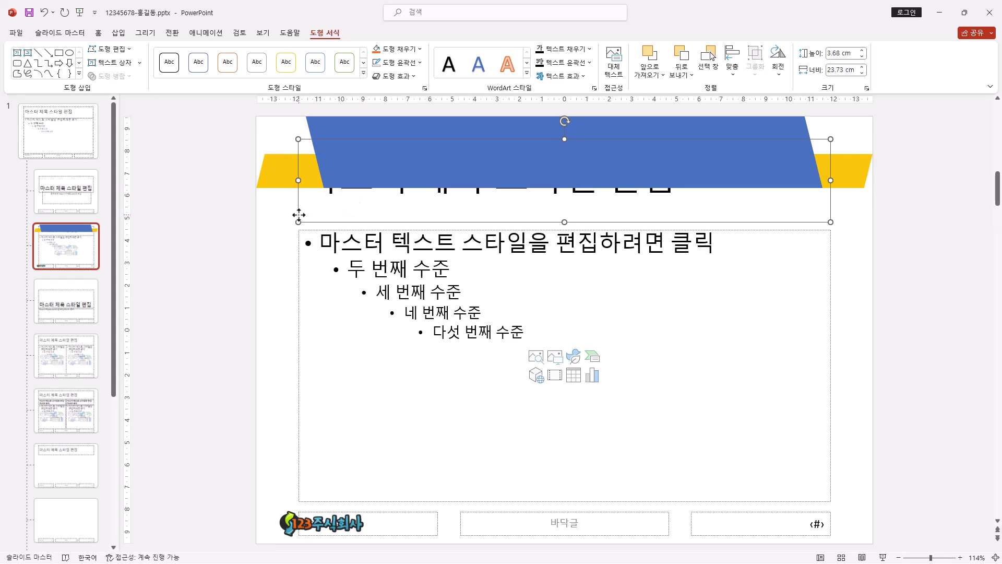
right_click(299, 212)
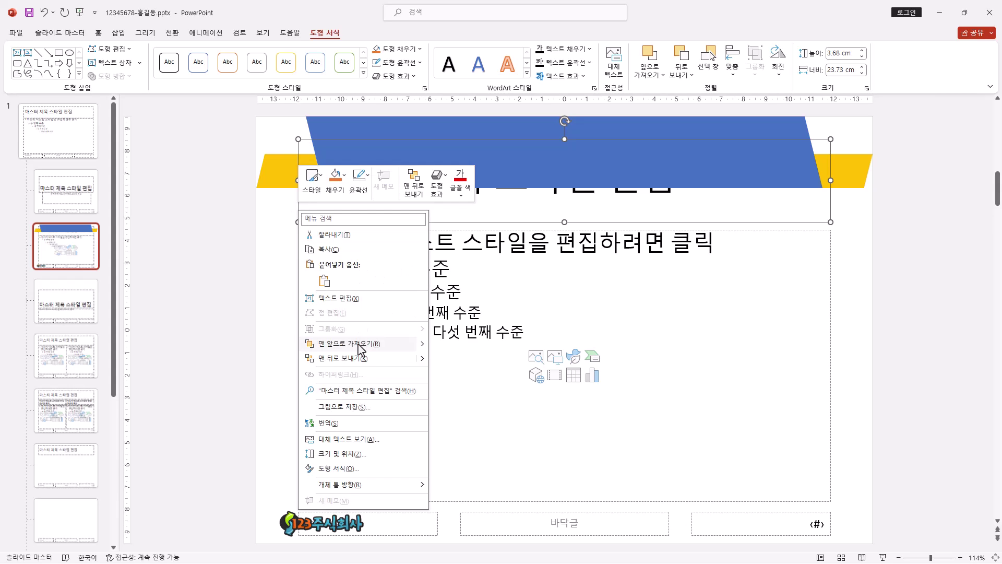
left_click(359, 344)
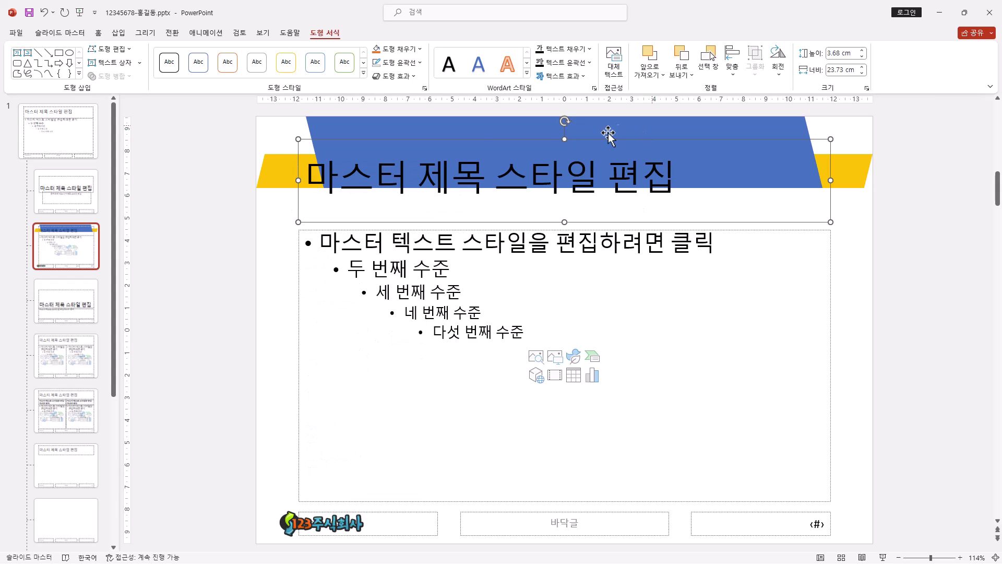
left_click_drag(566, 140, 566, 116)
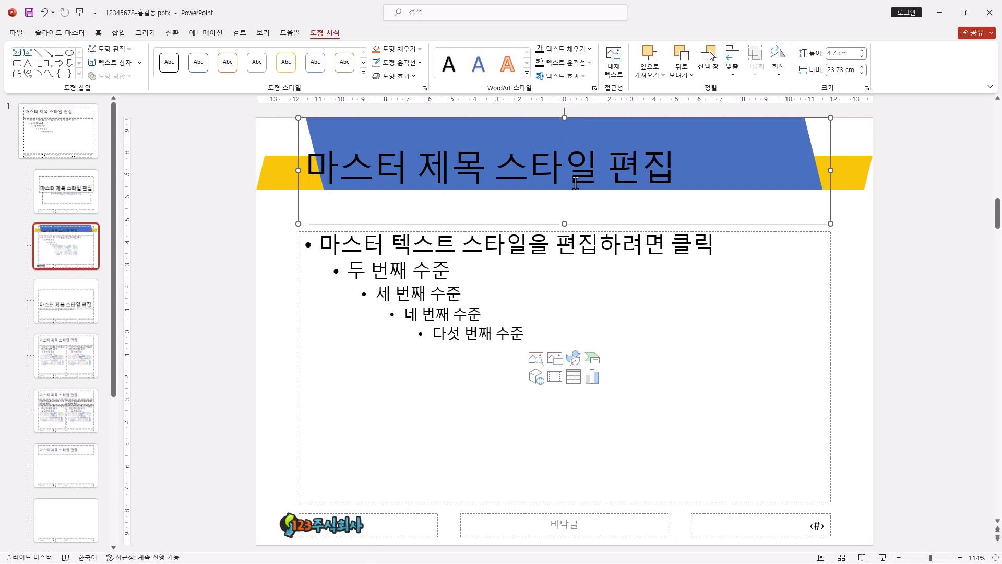
left_click_drag(562, 220, 564, 190)
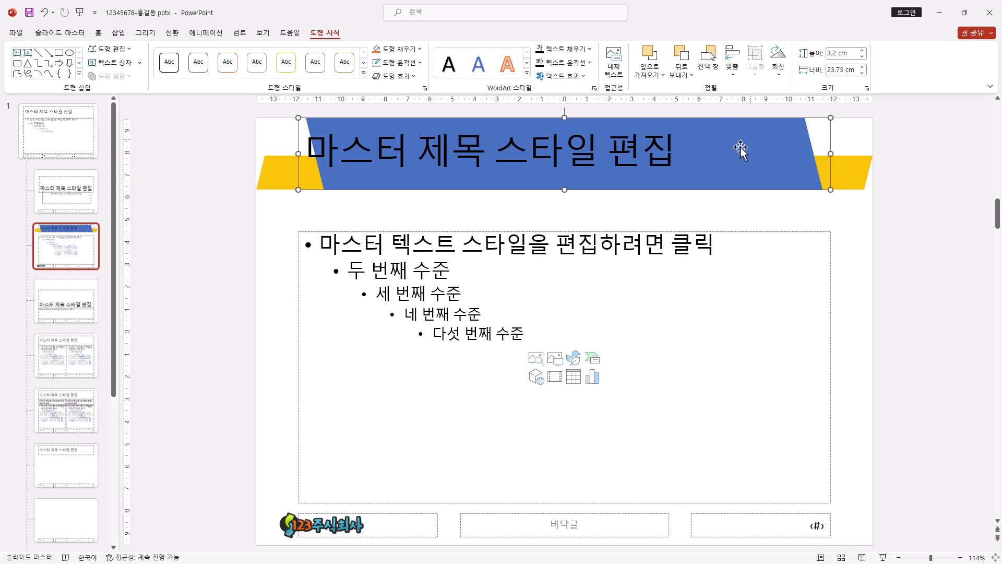
left_click_drag(831, 154, 823, 154)
left_click_drag(299, 155, 306, 154)
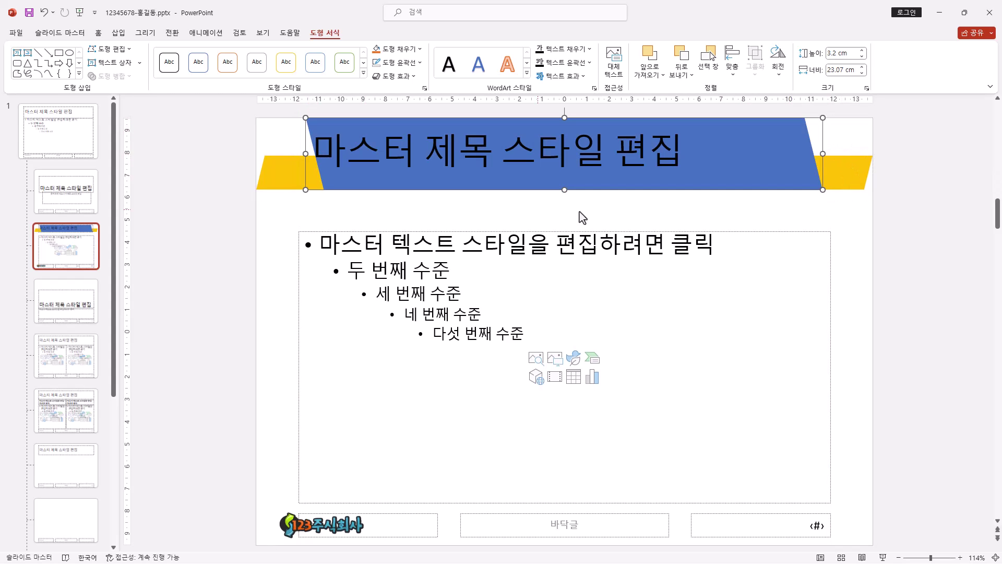
Try the 궁서 and 굴림 fonts on the title placeholder text
left_click(98, 33)
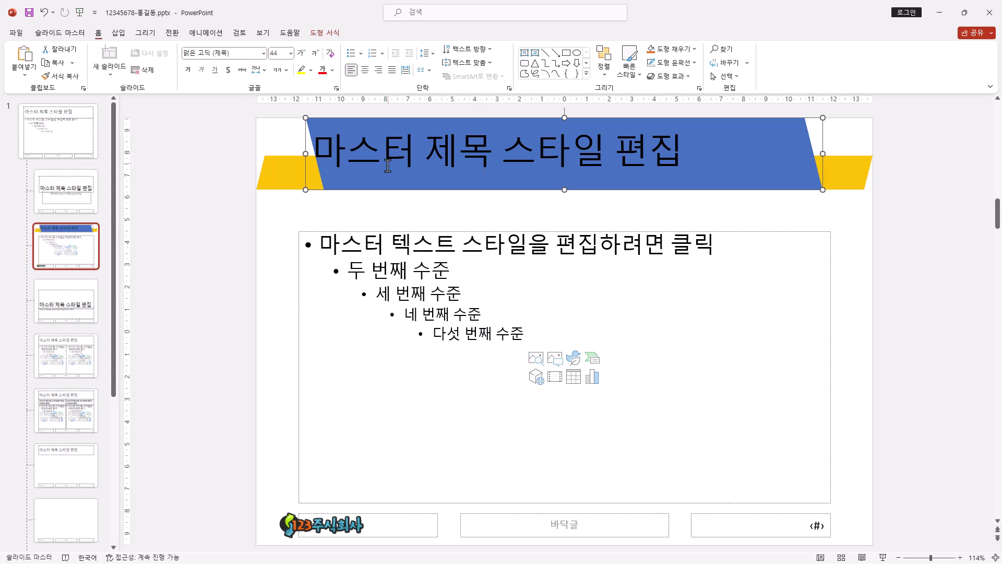
left_click(264, 52)
scroll(334, 67, "down", 8)
scroll(342, 63, "up", 8)
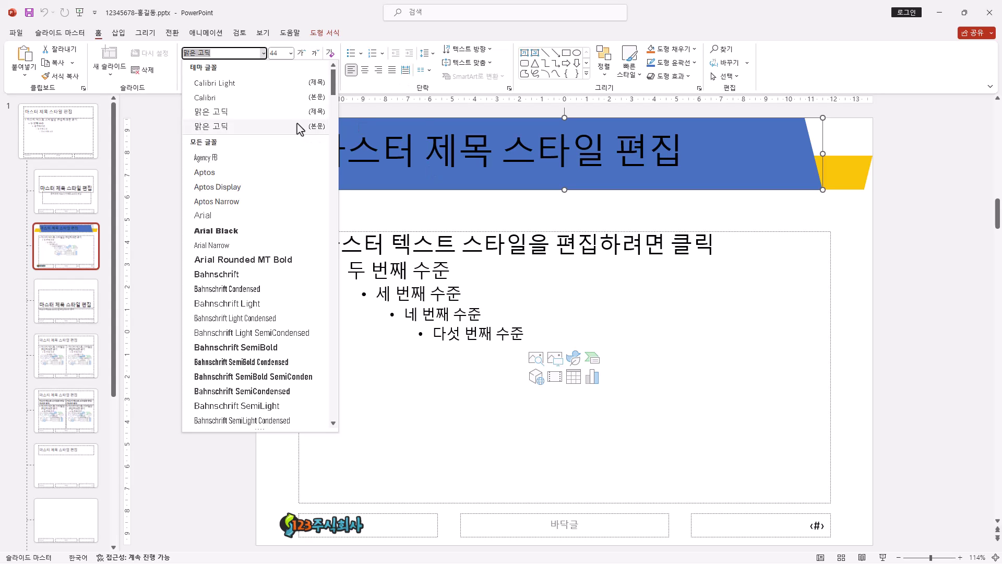
type("궁서")
key("Return")
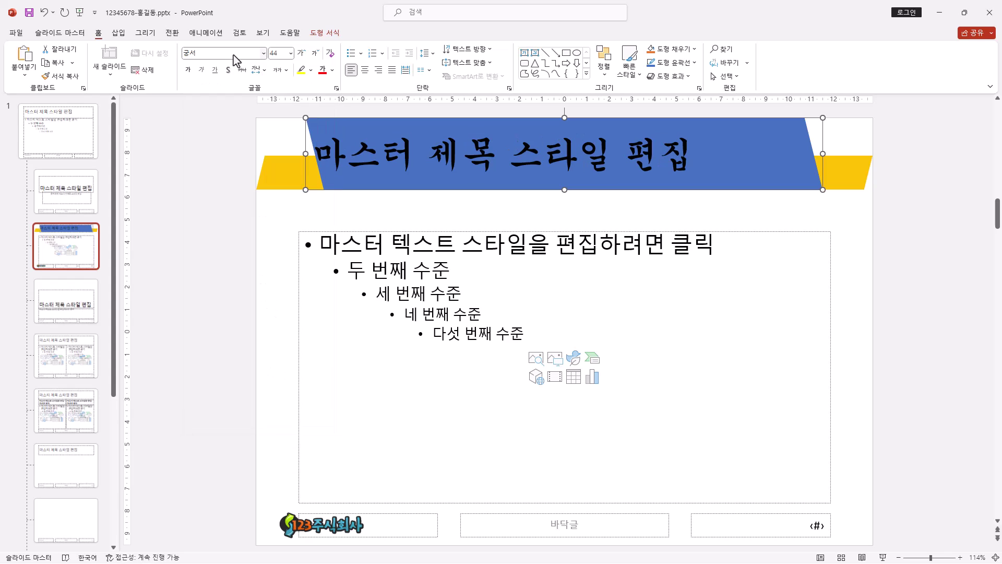
left_click(263, 53)
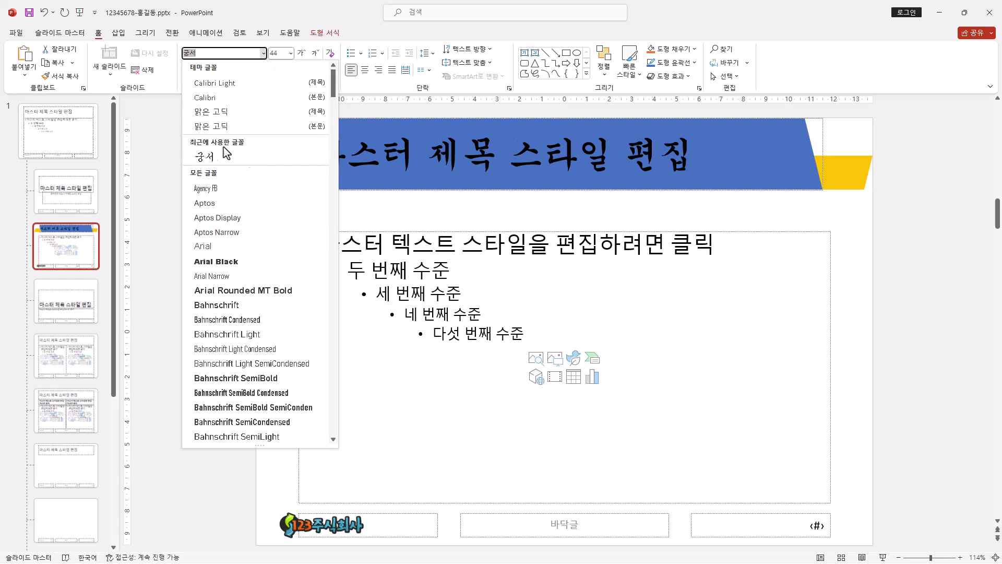
left_click(238, 53)
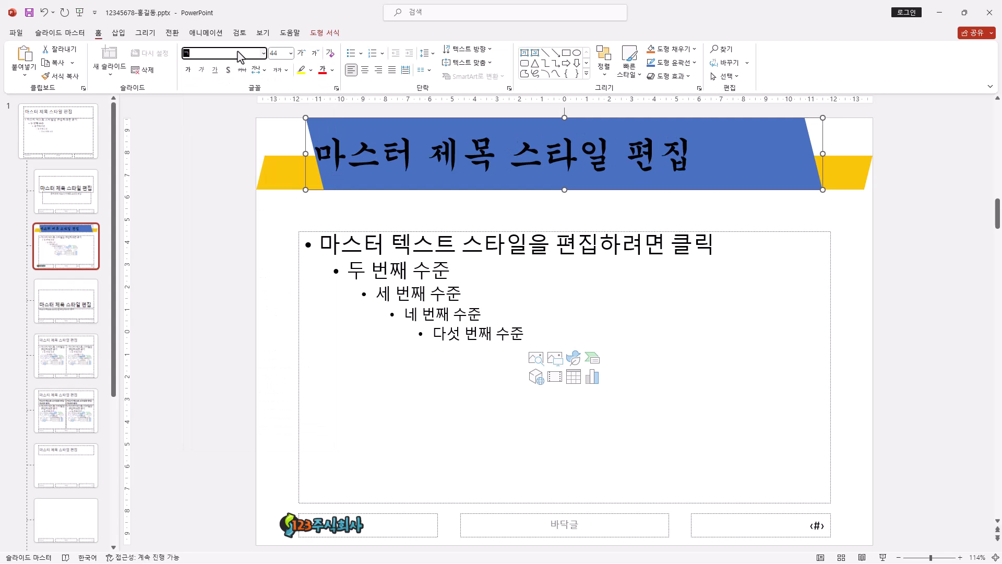
type("굴림")
key("Return")
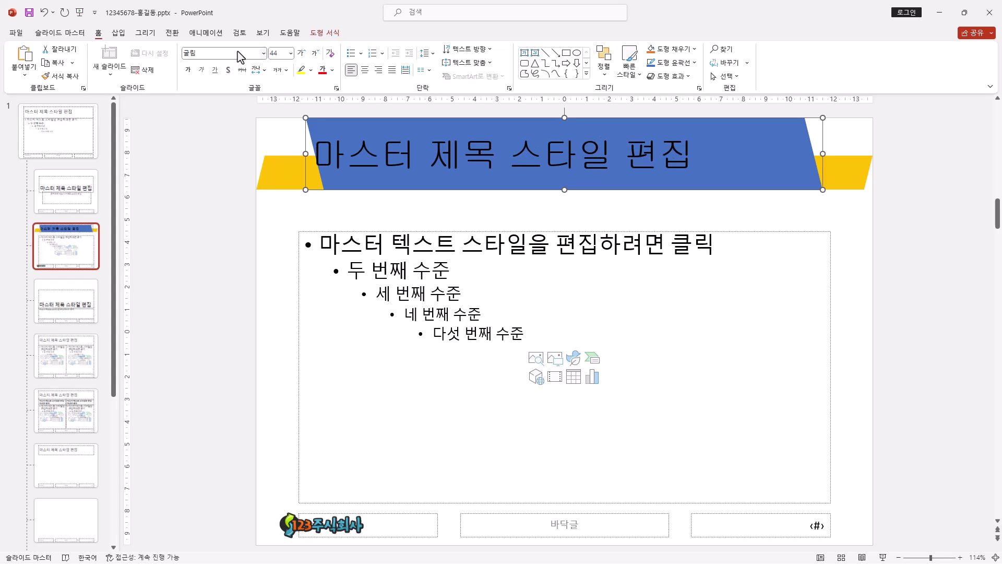
Set the title placeholder's font to 돋움
left_click(250, 57)
type("돋움")
key("Return")
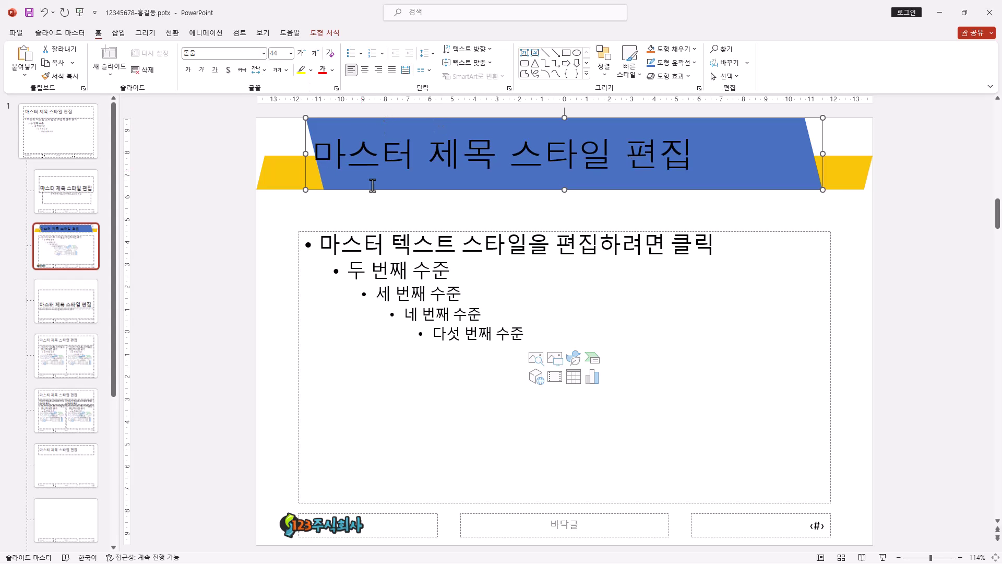
left_click(264, 53)
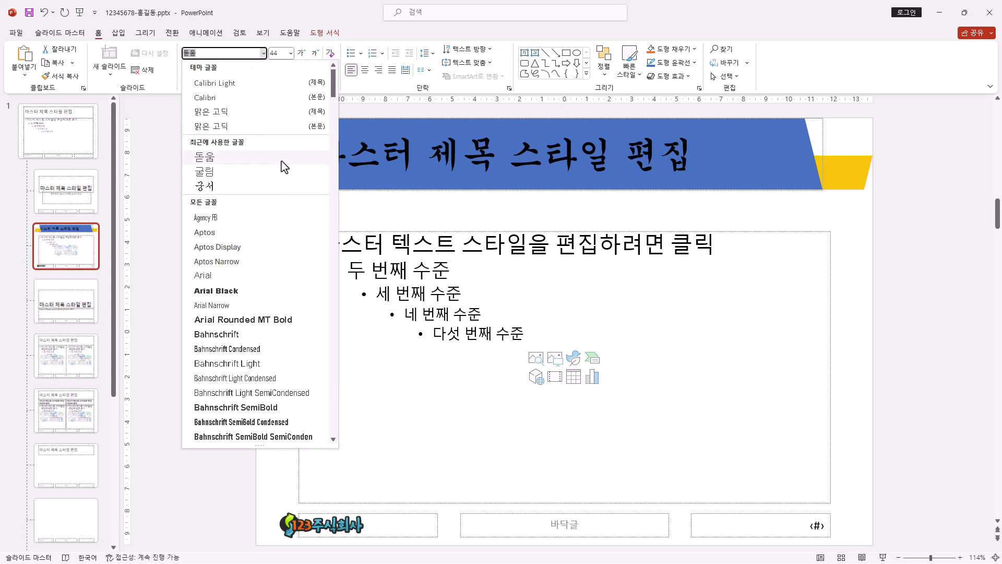
left_click(387, 111)
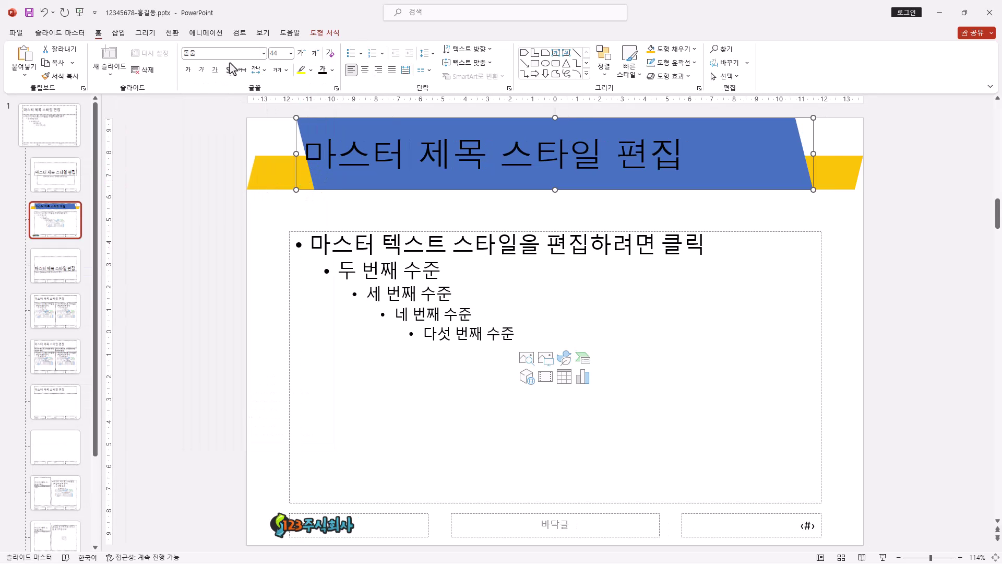
Format the title placeholder text at 40 pt in white and centre it horizontally
left_click(315, 53)
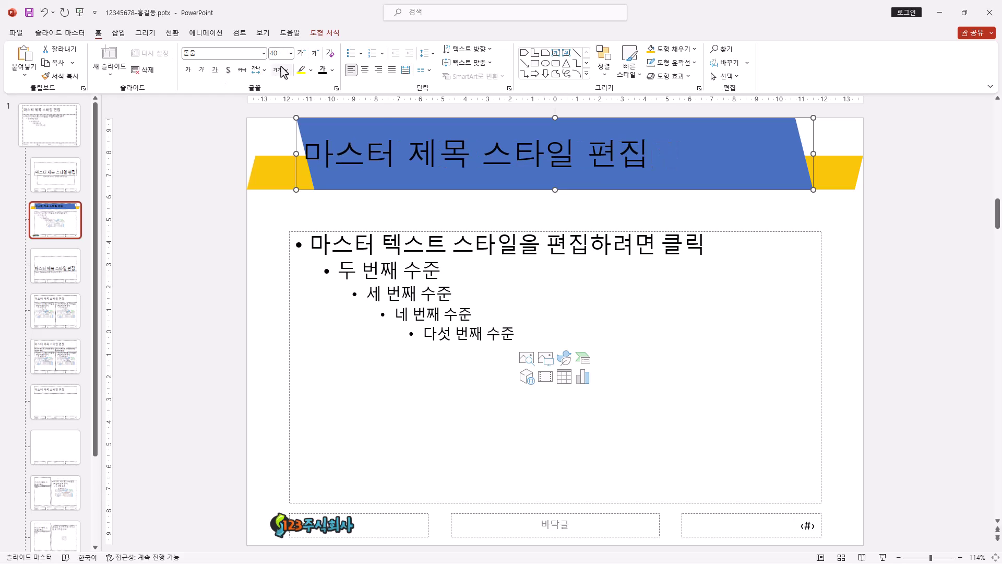
left_click(332, 70)
left_click(322, 97)
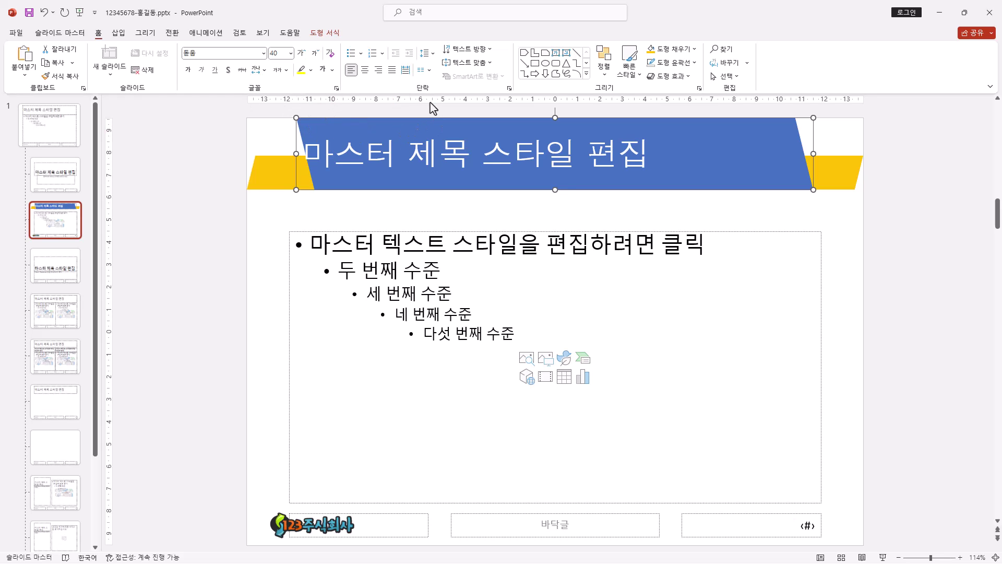
left_click(365, 70)
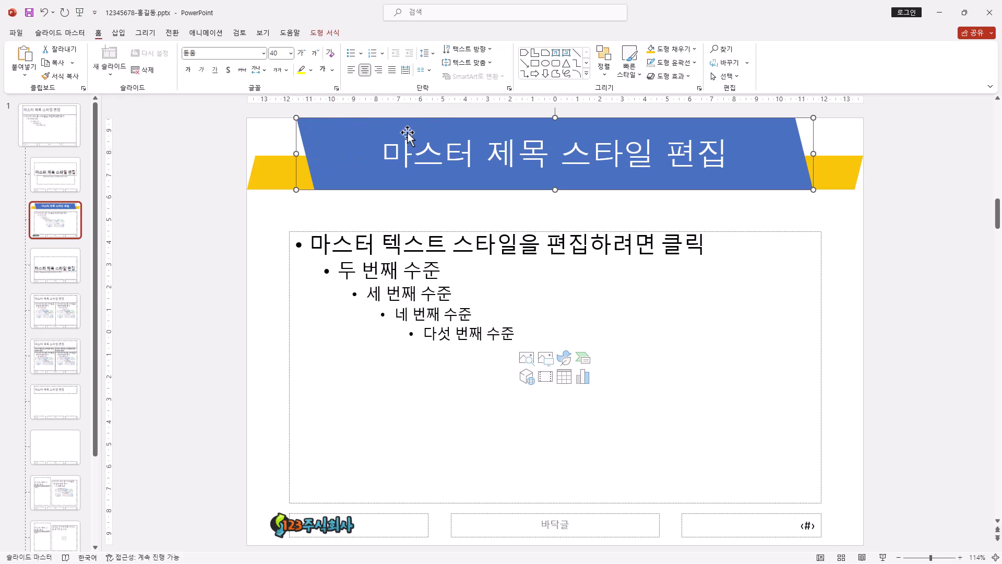
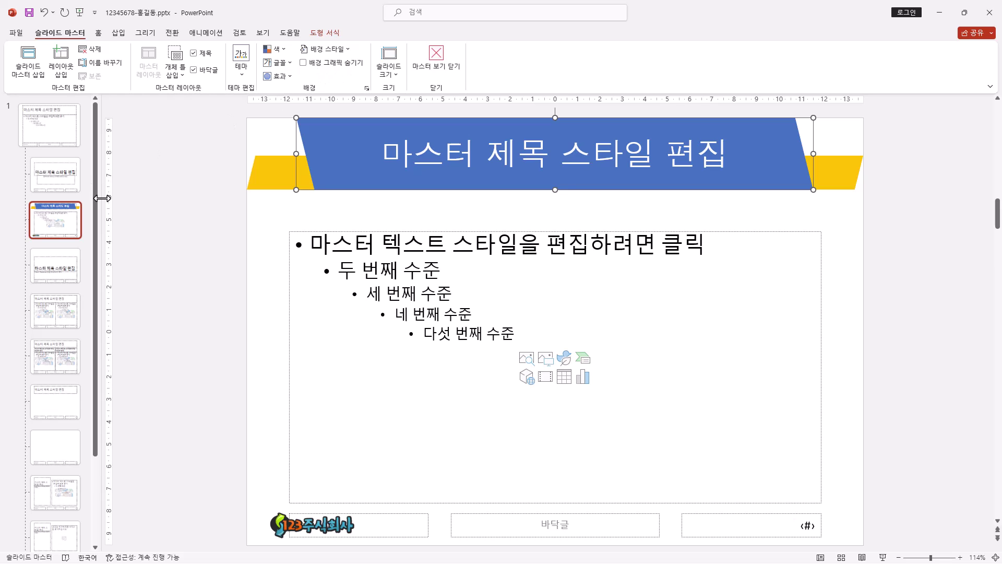
Close the slide master view and add a second slide after the title slide
left_click(73, 228)
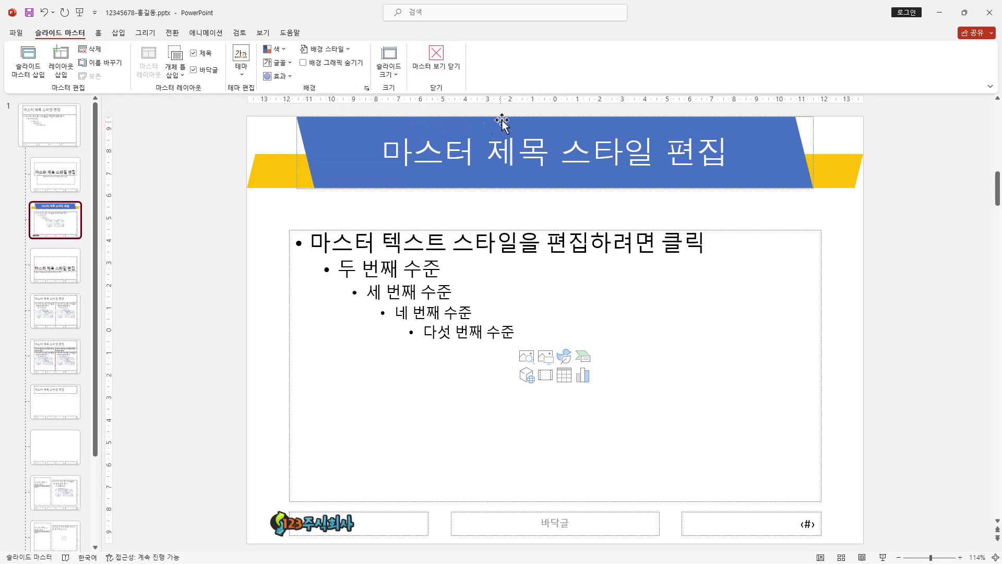
left_click(436, 62)
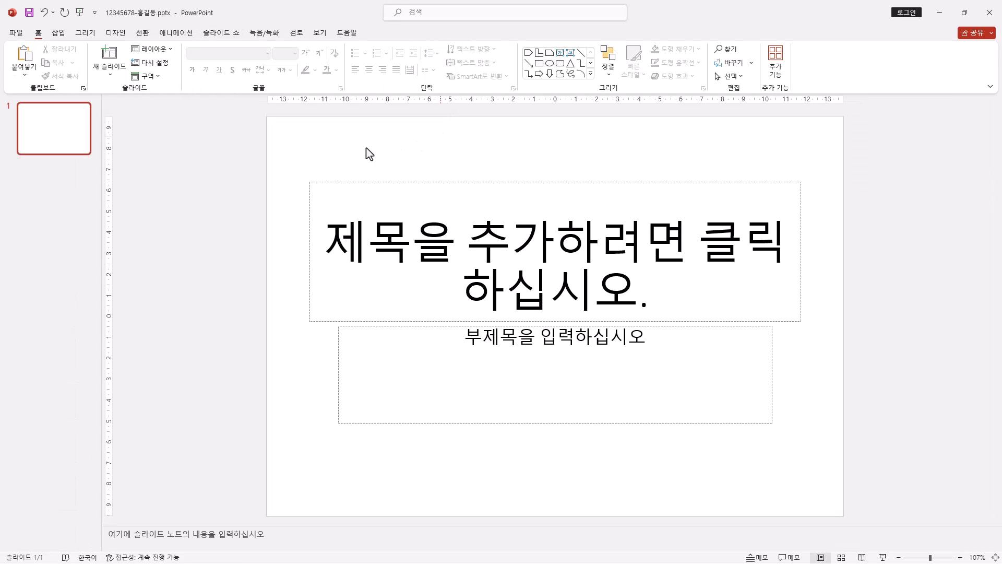
left_click(53, 136)
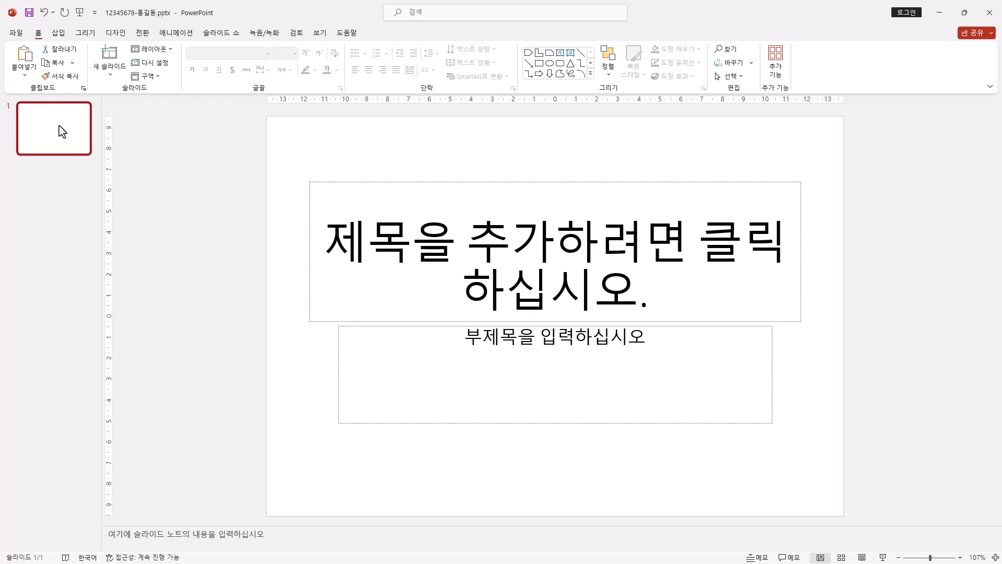
key("Return")
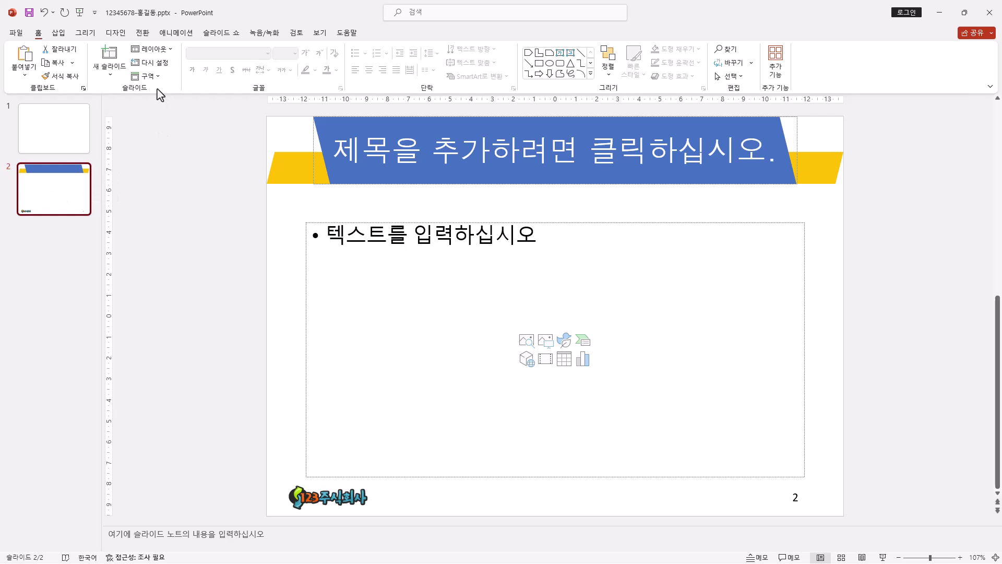
Check the available slide layouts, and add four more slides with the 제목 및 내용 layout after slide 2
left_click(154, 49)
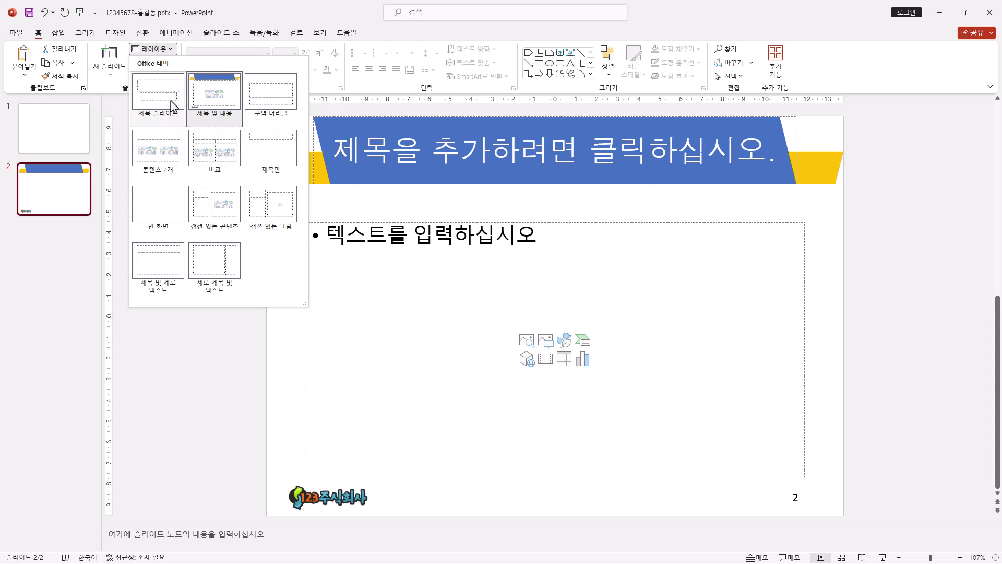
left_click(231, 24)
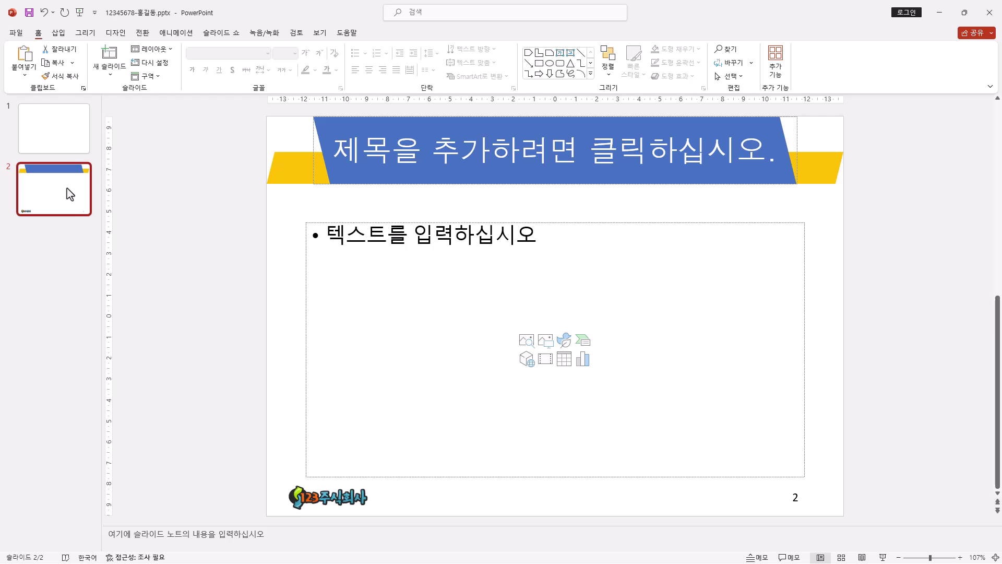
key("Return")
key("Return")
key("Return")
key("Return")
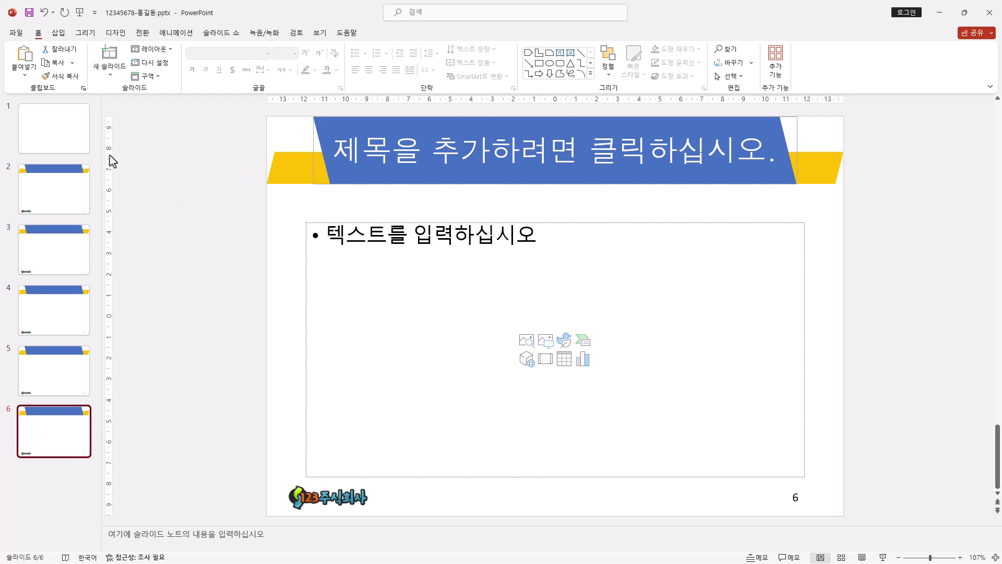
Delete the title and subtitle placeholders from slide 1
left_click(68, 139)
left_click(235, 201)
left_click_drag(291, 159, 830, 451)
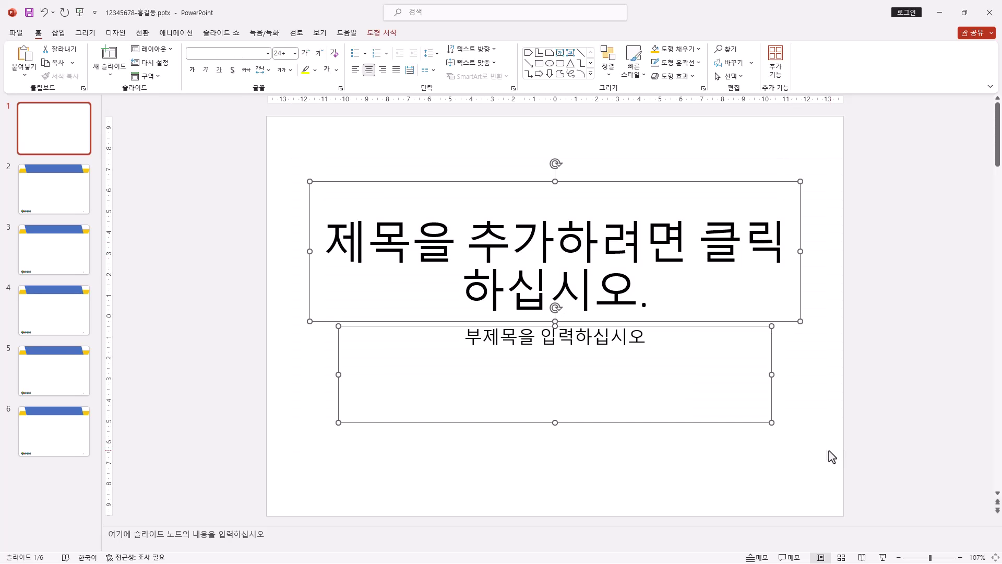
key("Delete")
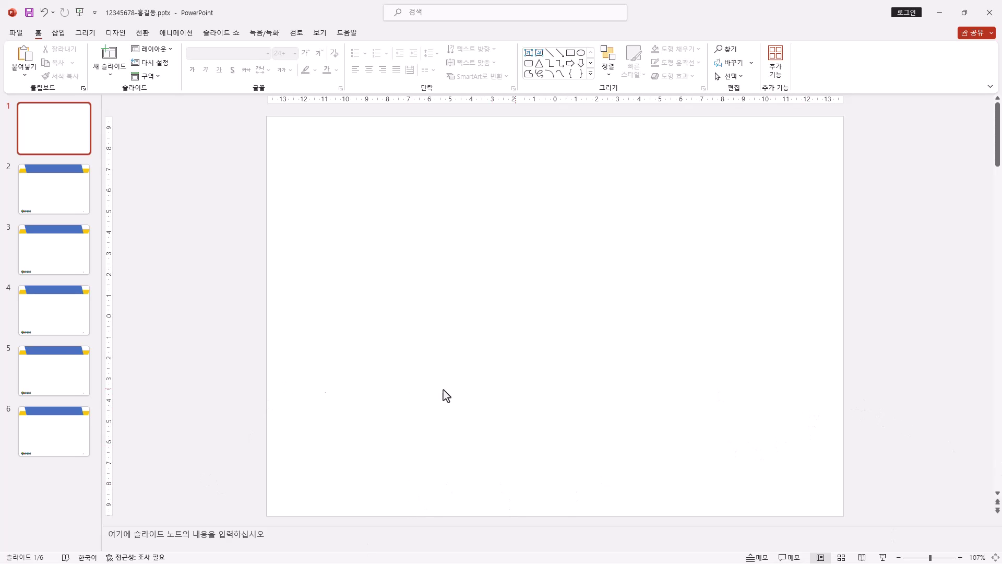
Draw a single-snipped-corner rectangle about 8.74 cm high and 27.52 cm wide across the lower part of slide 1
left_click(591, 77)
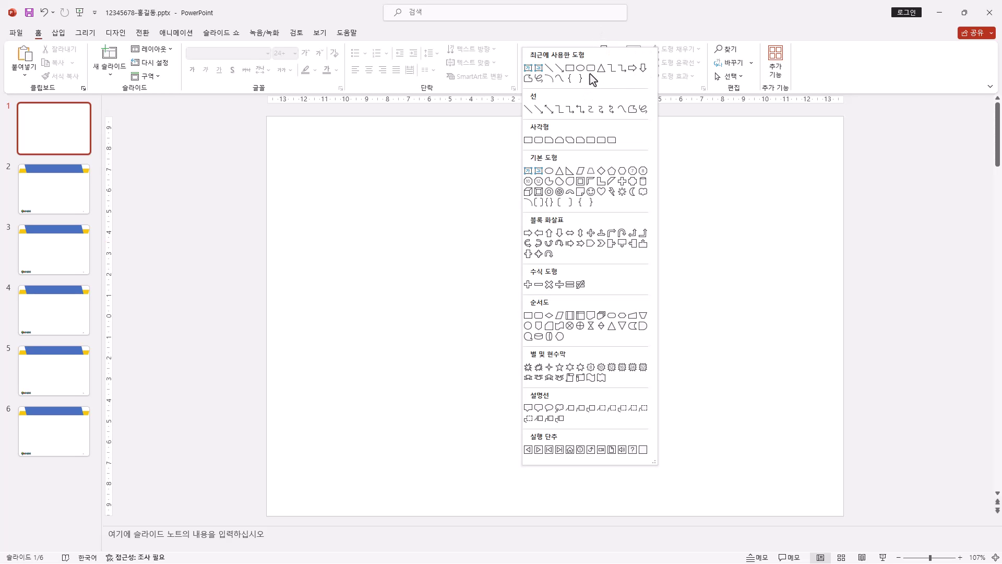
left_click(550, 141)
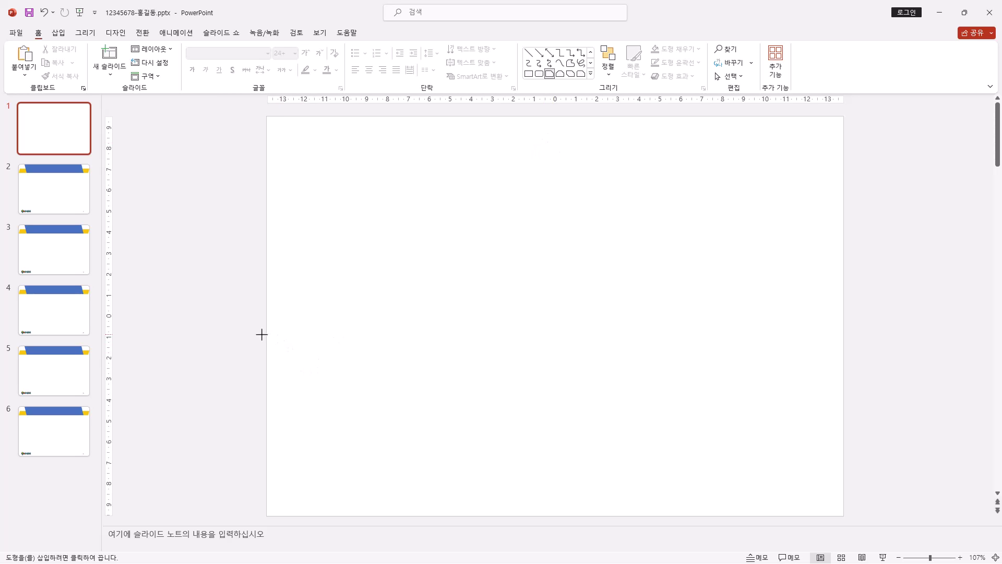
left_click_drag(269, 333, 841, 514)
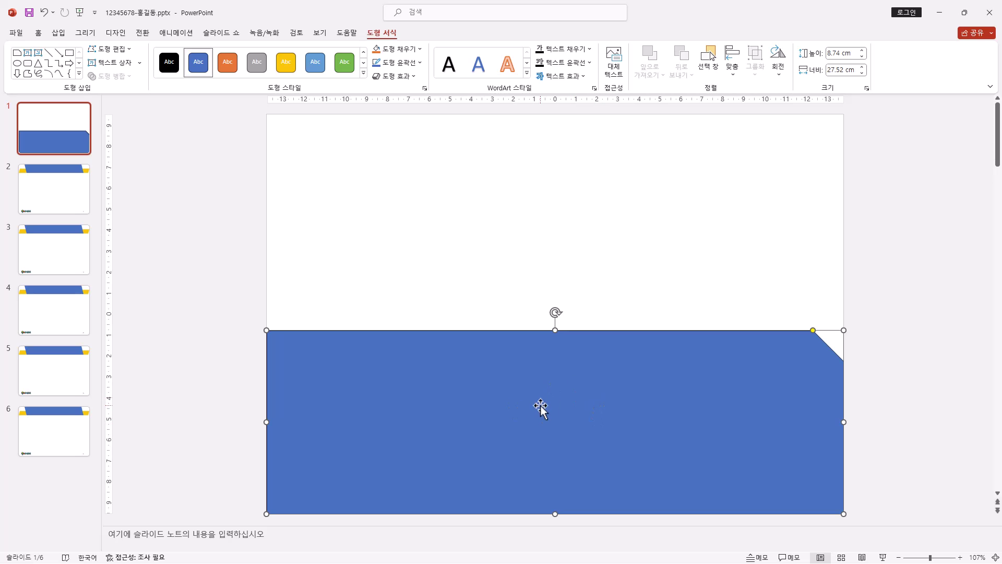
Fill the snipped-corner rectangle on slide 1 with the picture 그림1.jpg from the ITQ > Picture folder in Documents
right_click(539, 342)
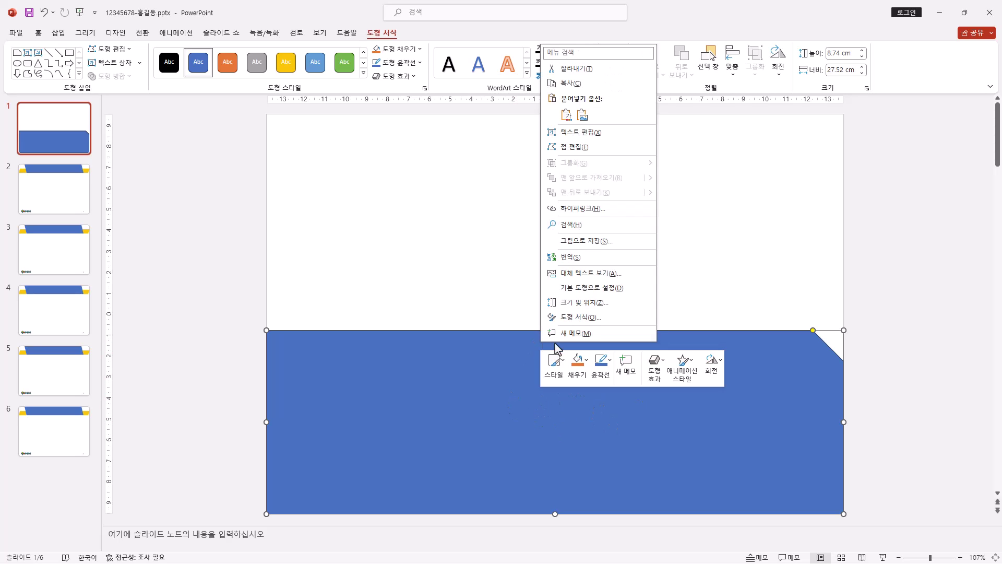
left_click(583, 317)
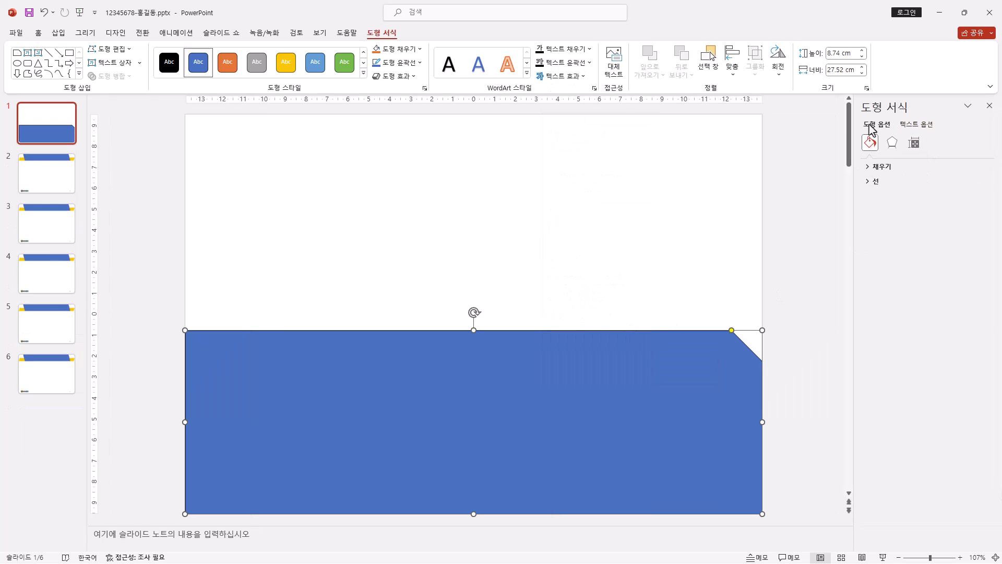
left_click(868, 169)
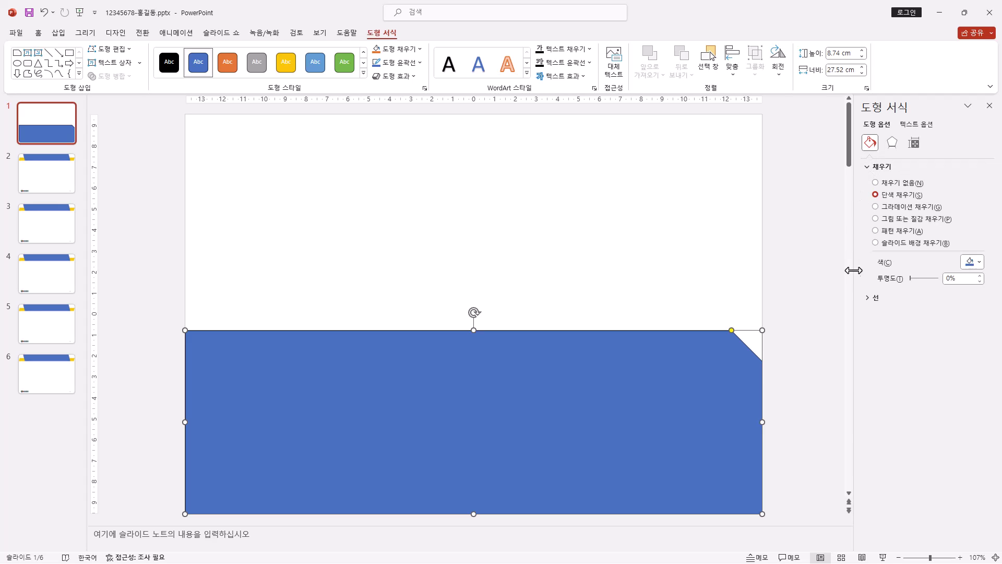
left_click(877, 220)
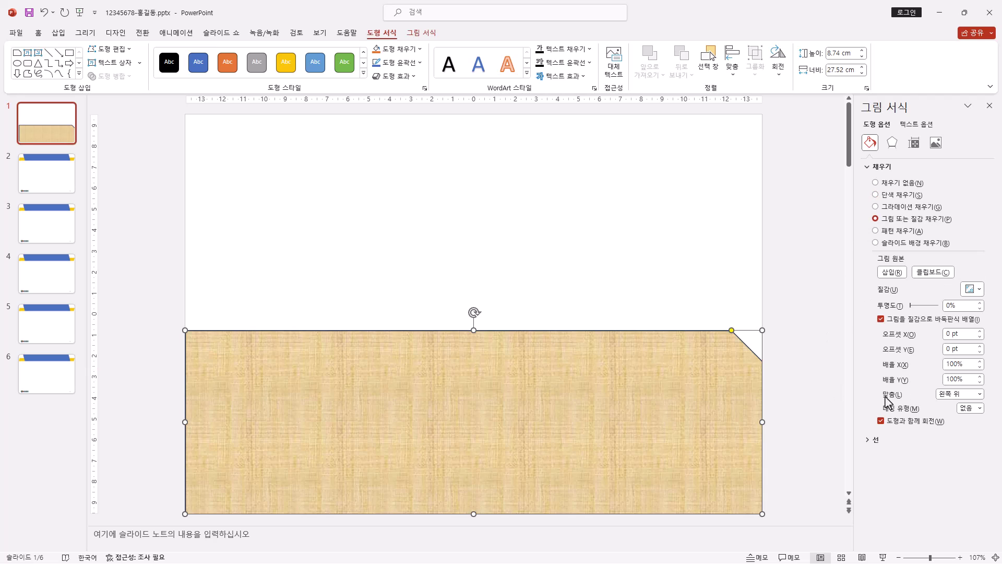
left_click(891, 275)
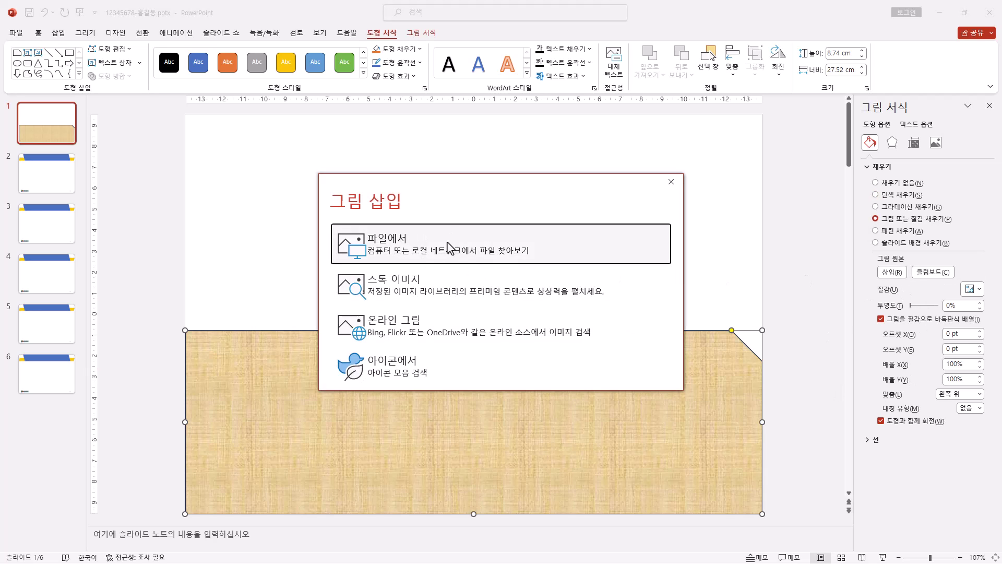
left_click(394, 249)
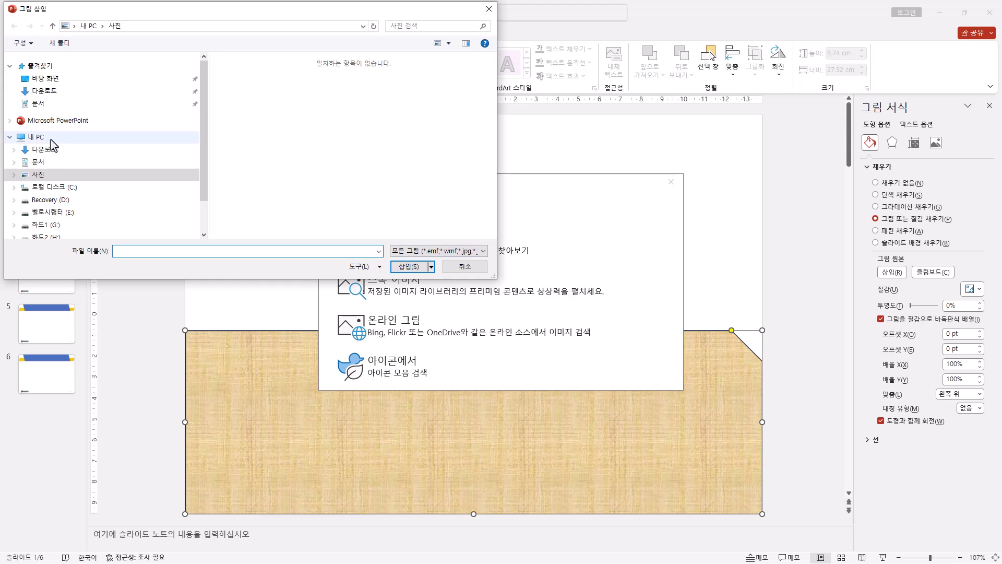
left_click(15, 162)
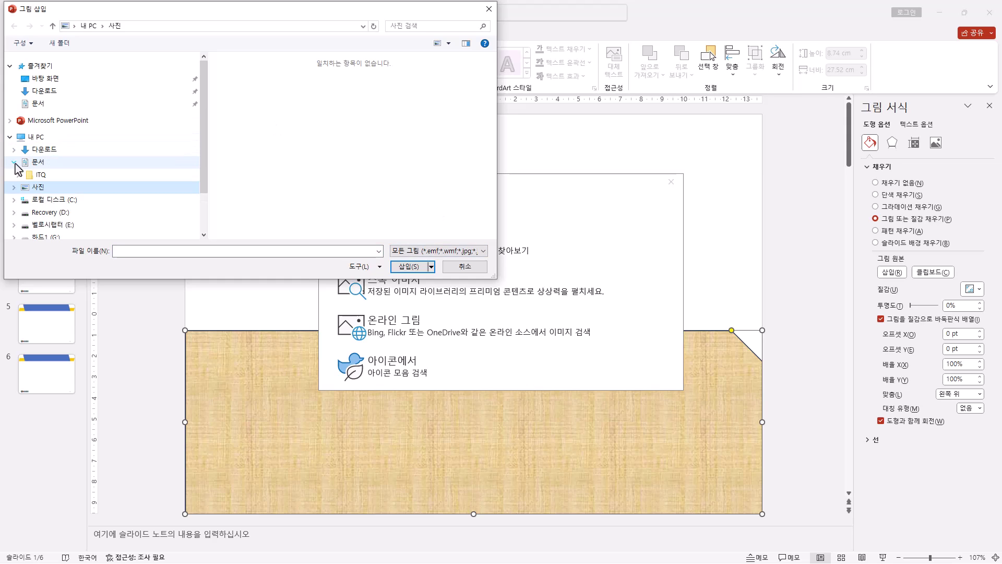
left_click(39, 176)
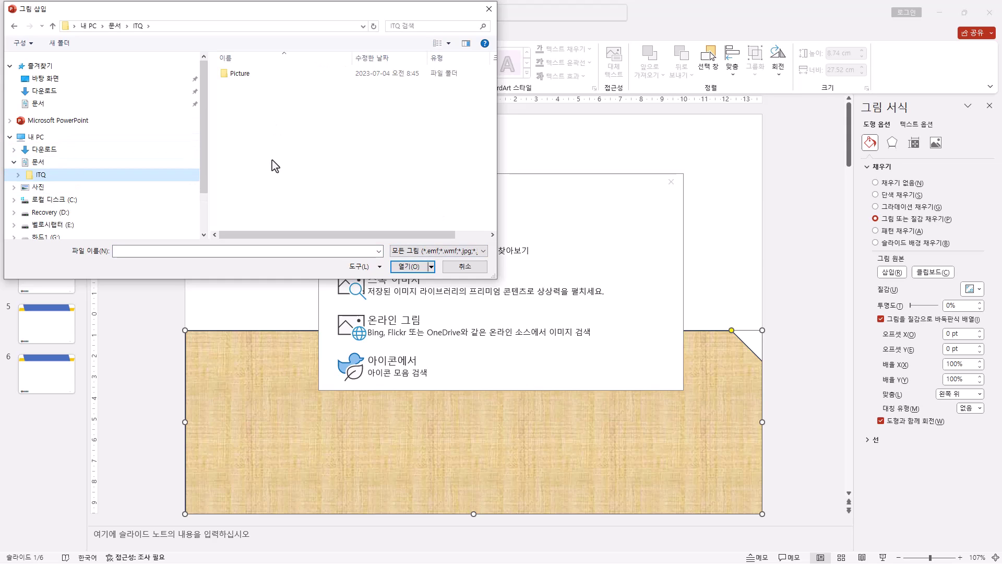
double_click(241, 75)
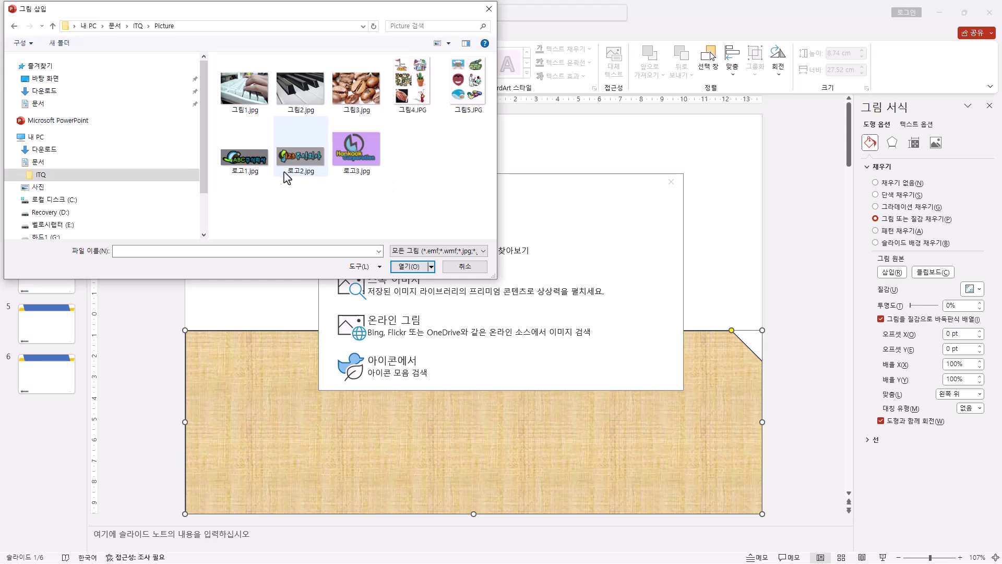
double_click(254, 98)
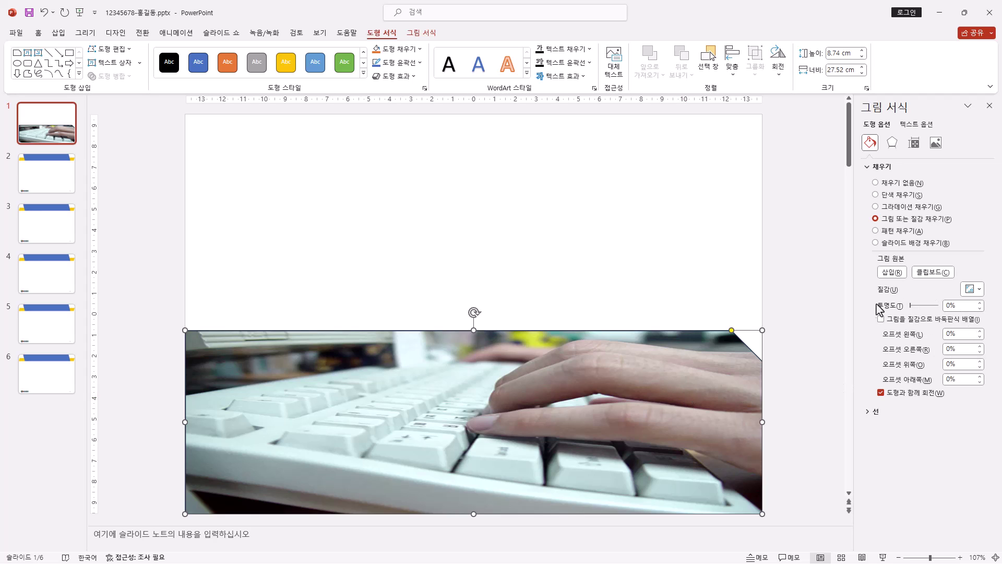
Set the transparency of the rectangle's picture fill to 50%
left_click_drag(960, 306, 901, 309)
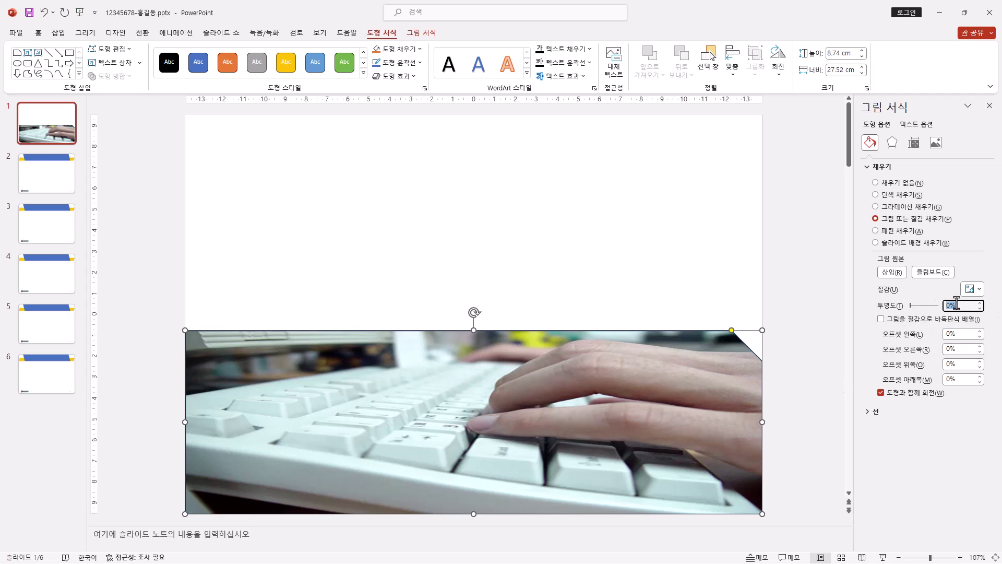
type("50")
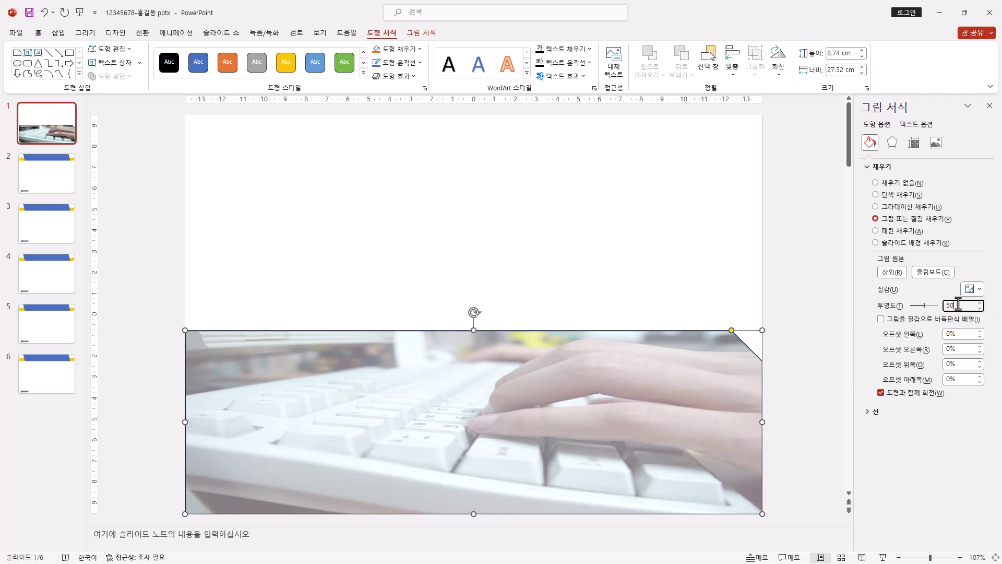
left_click_drag(959, 306, 911, 313)
key("BackSpace")
type("50")
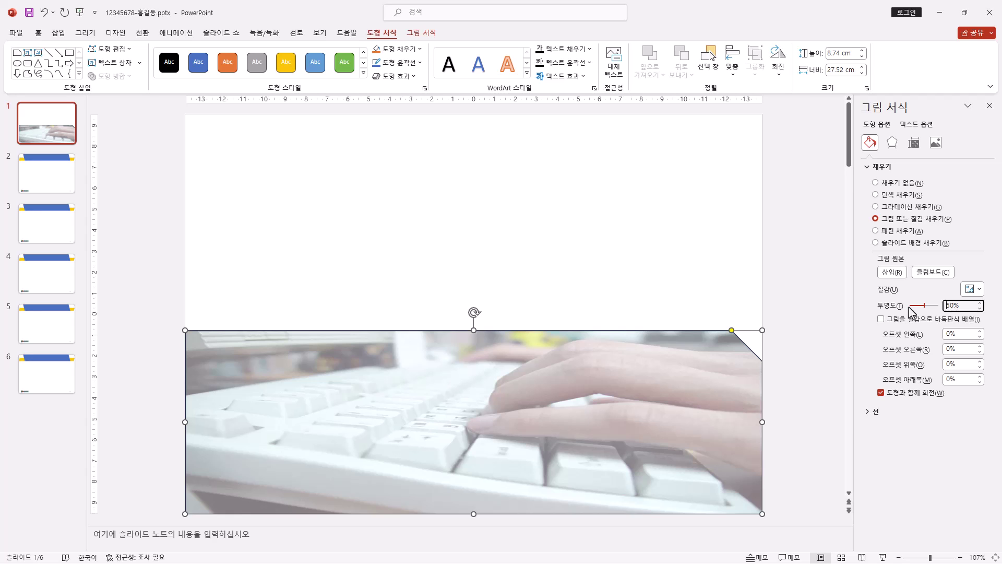
key("super+space")
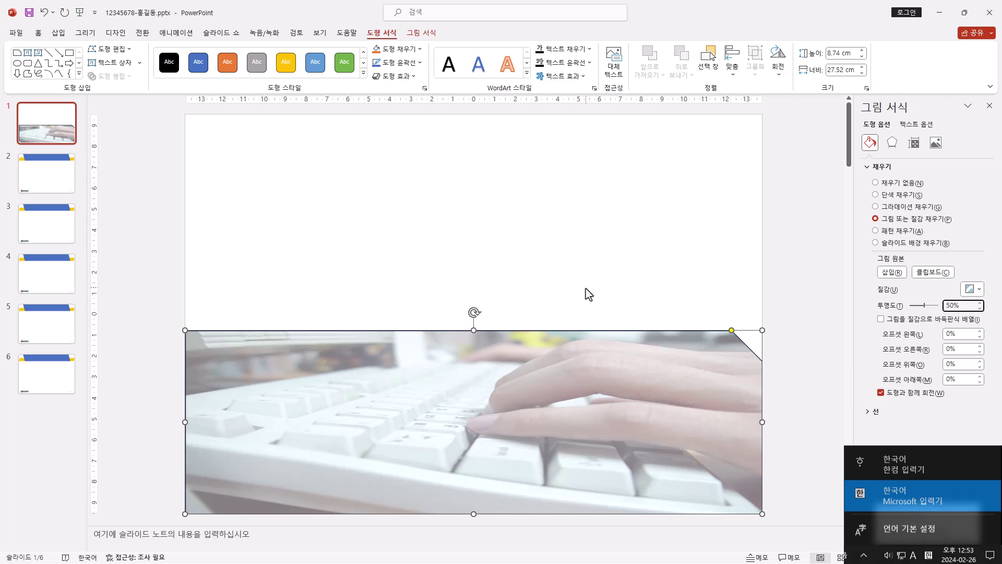
double_click(961, 306)
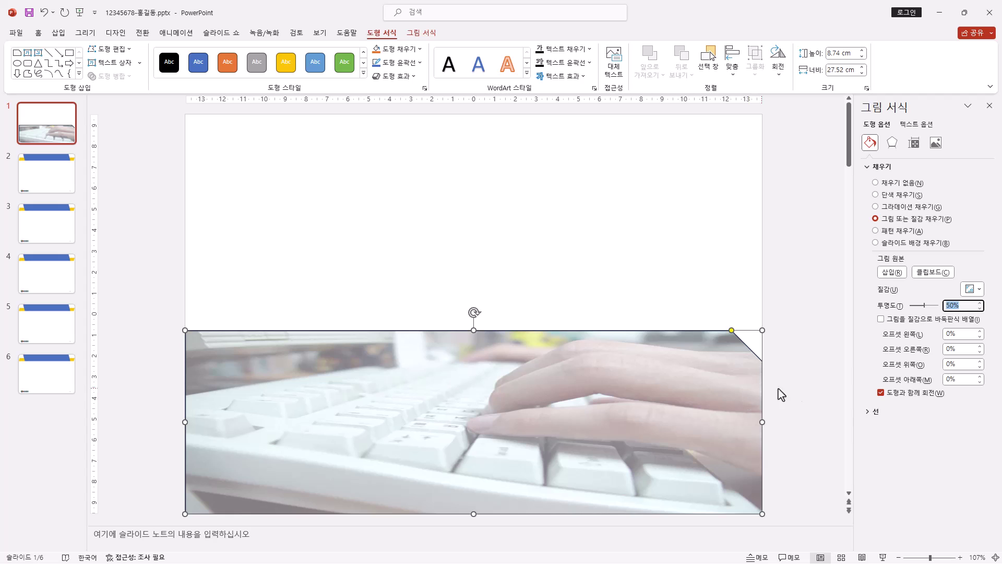
key("BackSpace")
type("50")
left_click(507, 397)
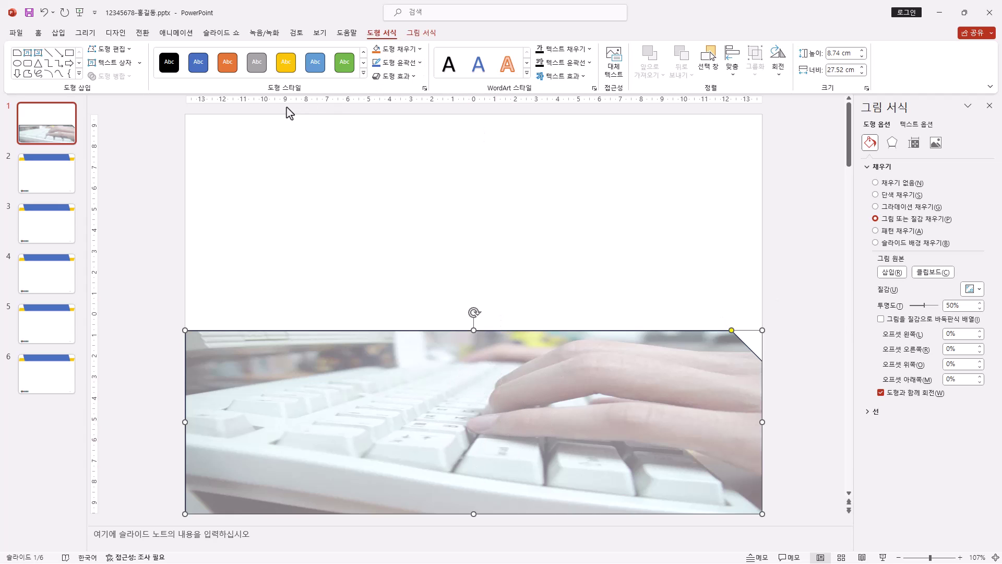
Apply the third soft edge (부드러운 가장자리) variation to the picture-filled rectangle
left_click(410, 79)
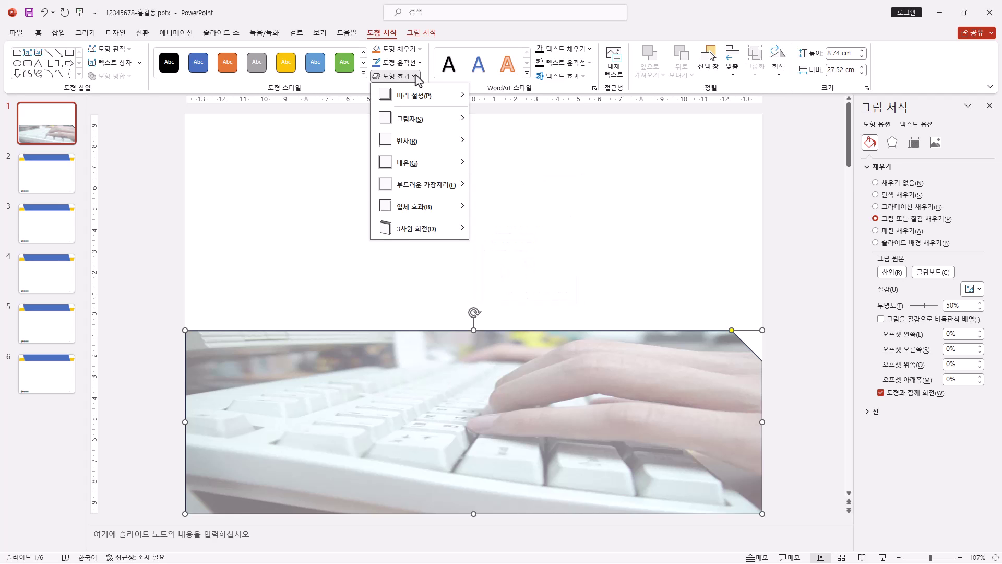
mouse_move(416, 186)
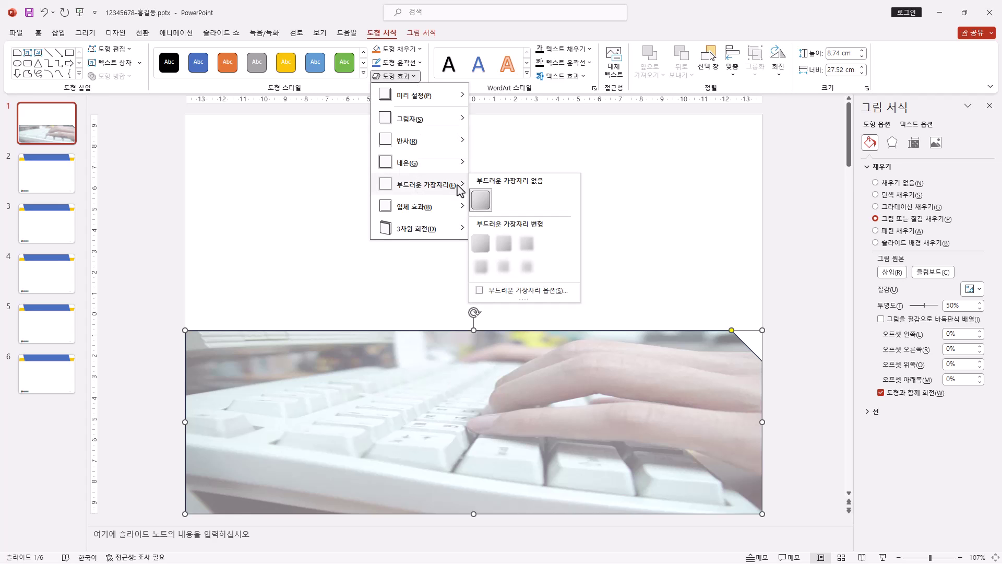
left_click(531, 246)
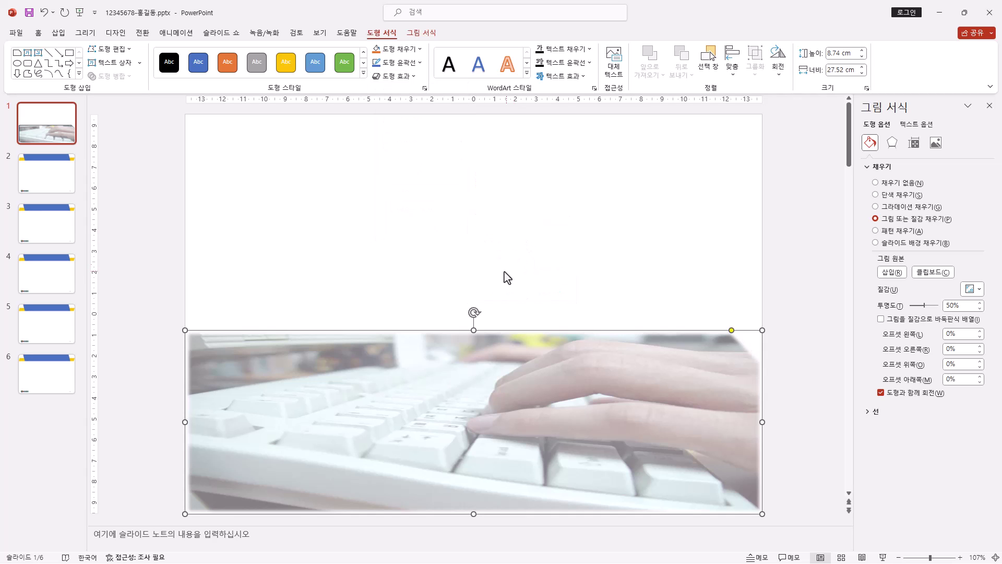
Insert WordArt in the blue gradient style with reflection on slide 1, with the text "Healthy Pleasure"
left_click(62, 33)
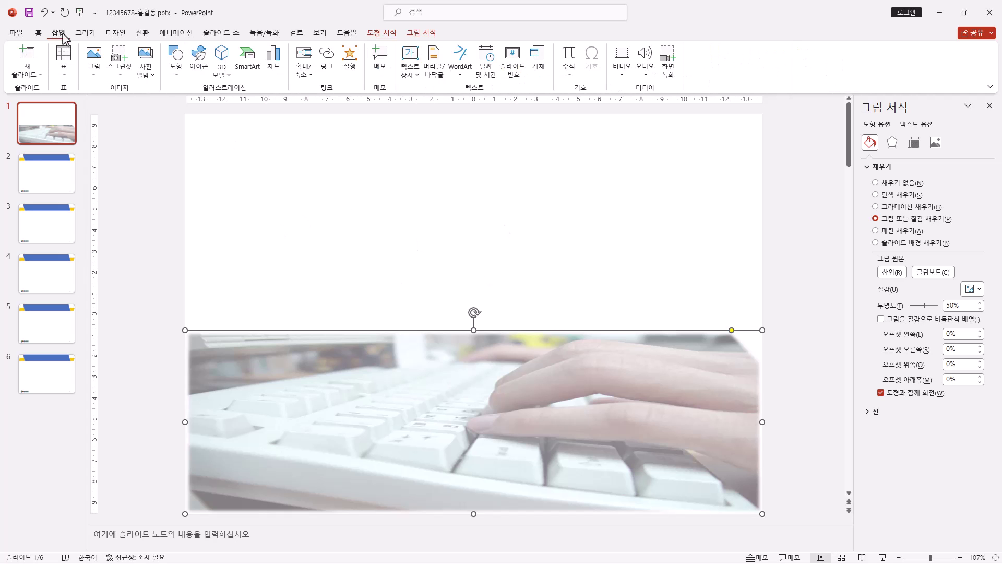
left_click(462, 72)
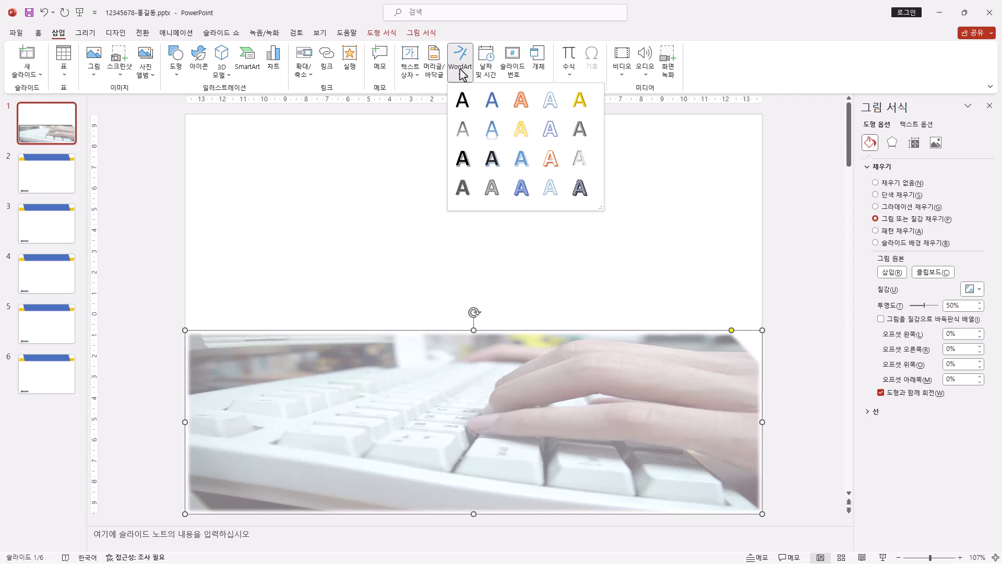
left_click(497, 141)
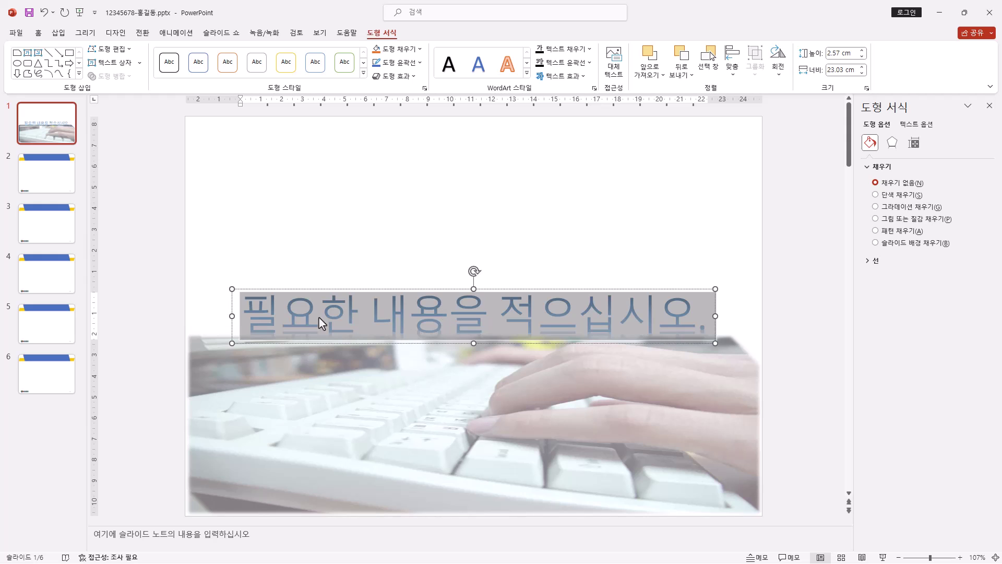
type("Healthy Pleasure")
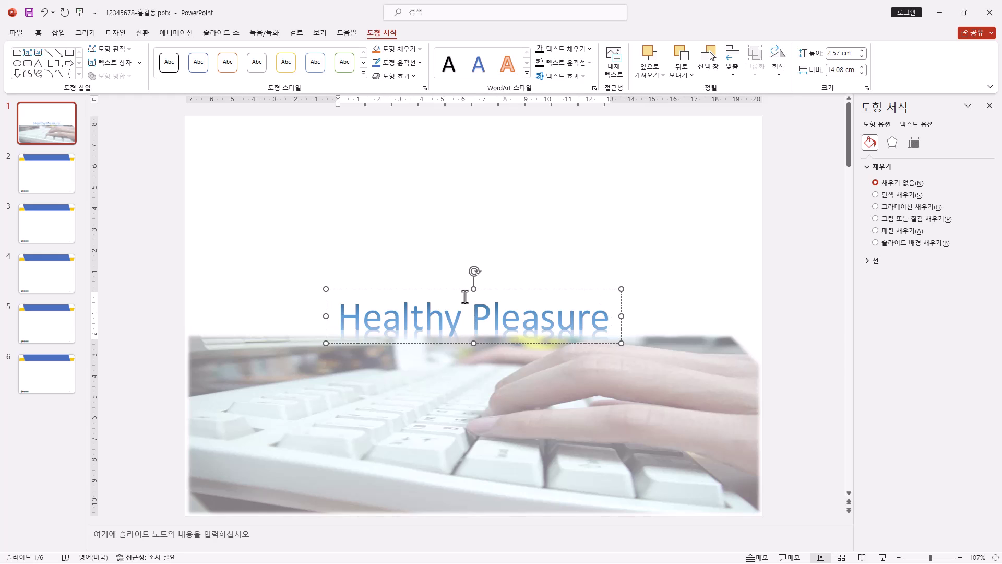
Apply the inflate warp transform (변환) to the "Healthy Pleasure" WordArt, making the letters tallest in the middle
left_click(382, 289)
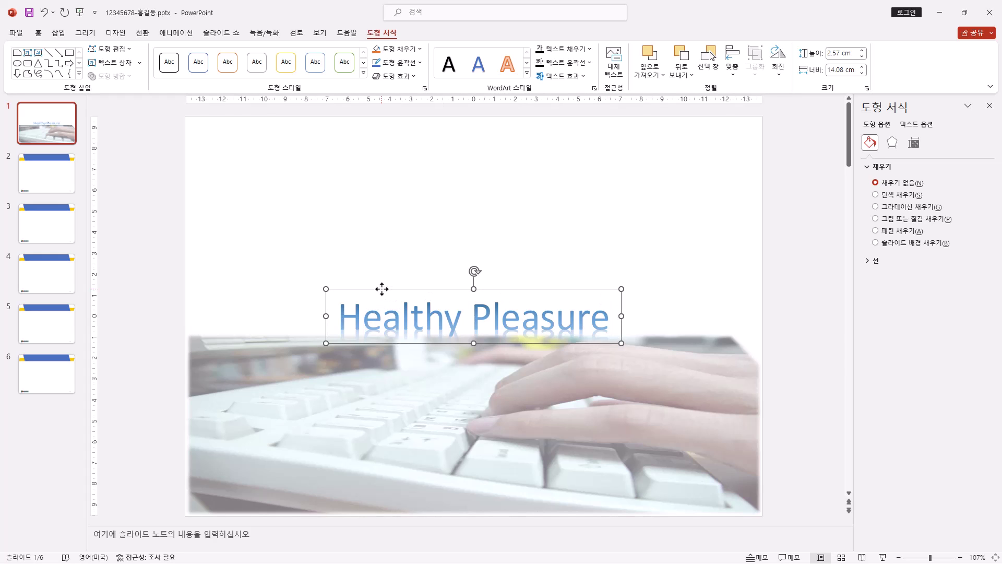
left_click_drag(340, 317, 591, 315)
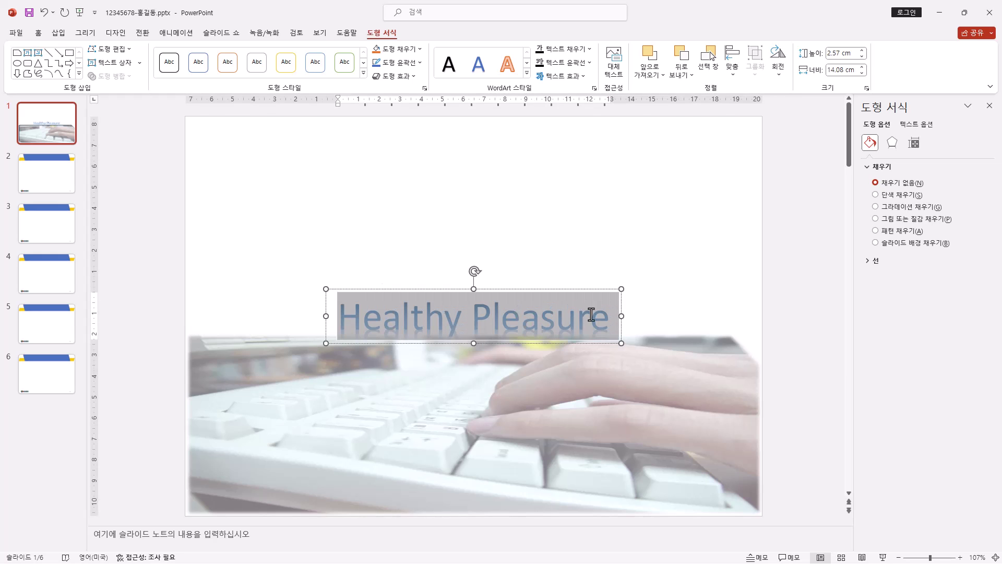
left_click(579, 290)
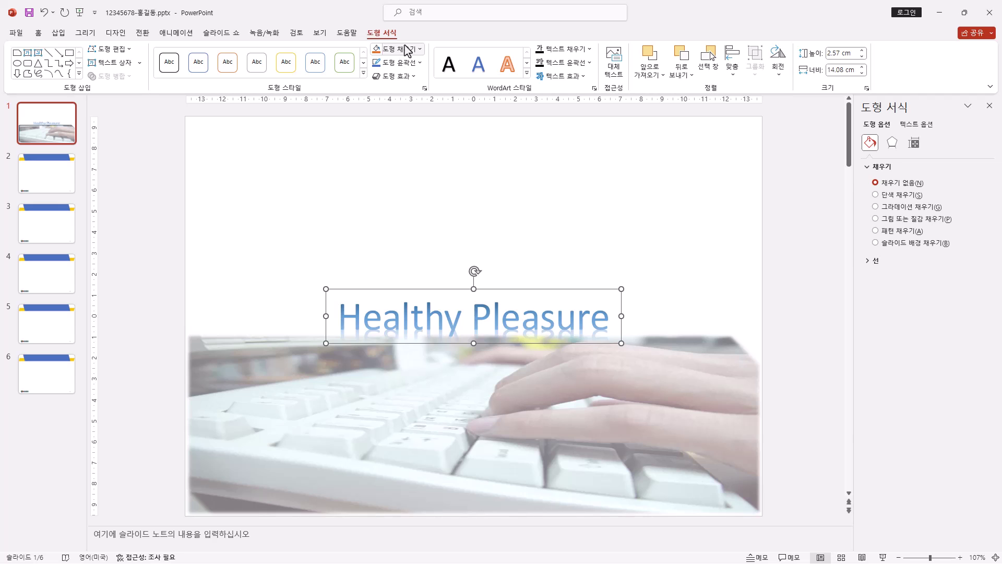
left_click(584, 77)
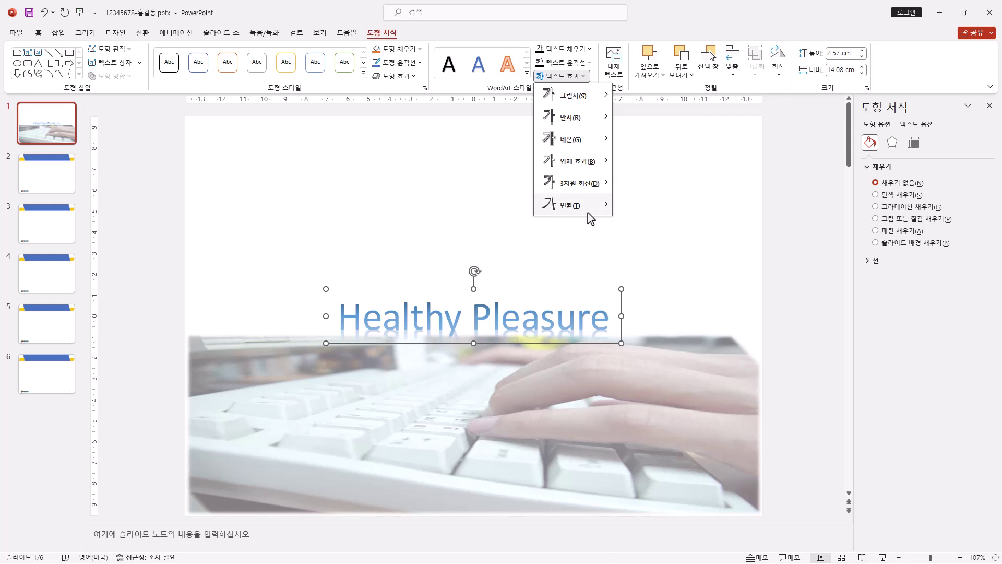
mouse_move(592, 215)
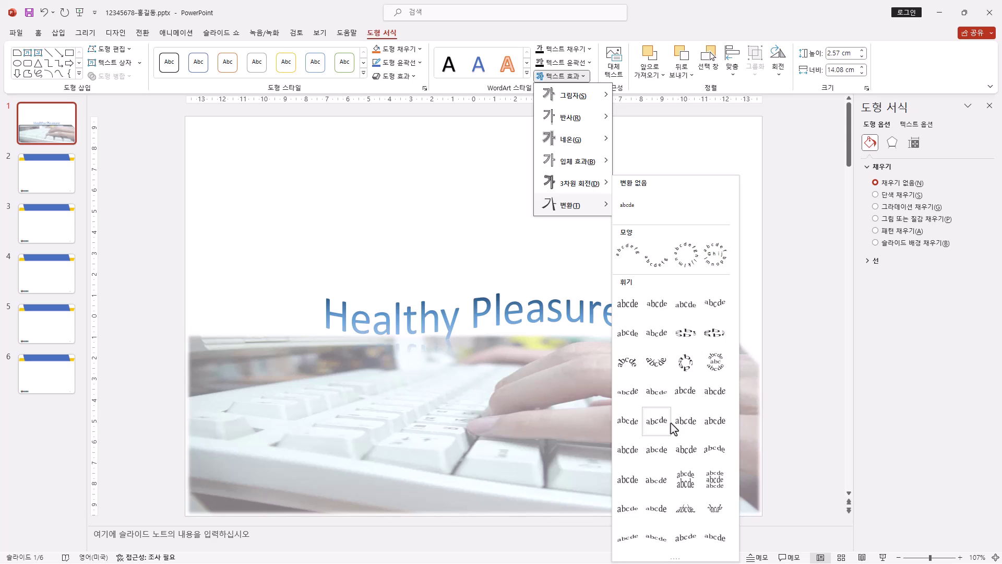
left_click(632, 456)
Apply the first reflection (반사) variation of the second row to the "Healthy Pleasure" WordArt
left_click(571, 288)
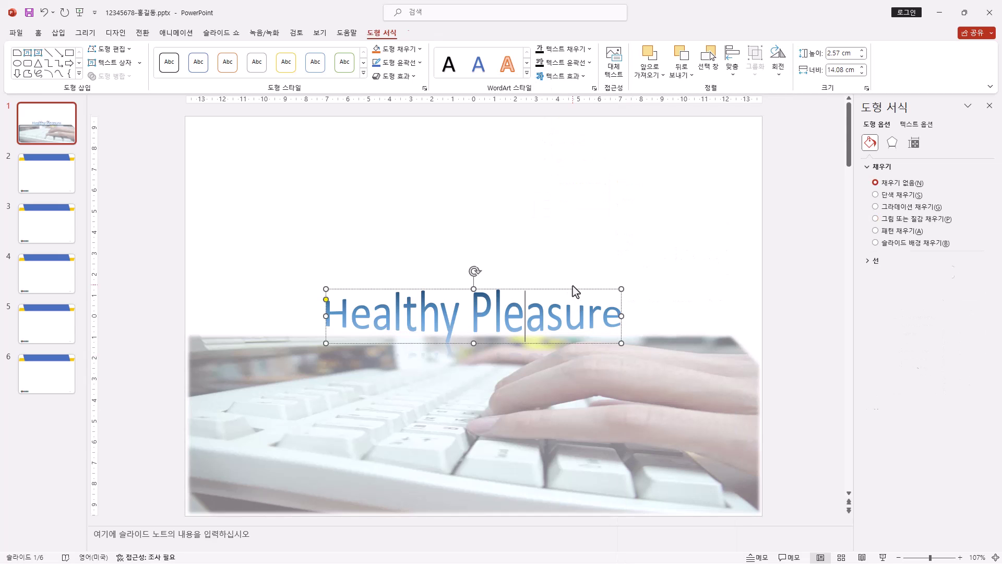
left_click(579, 77)
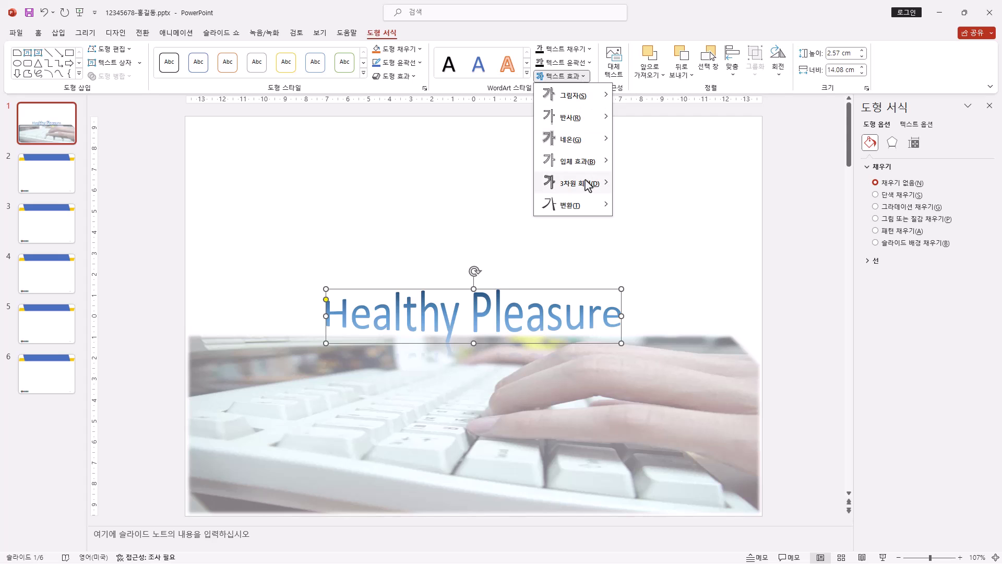
mouse_move(589, 126)
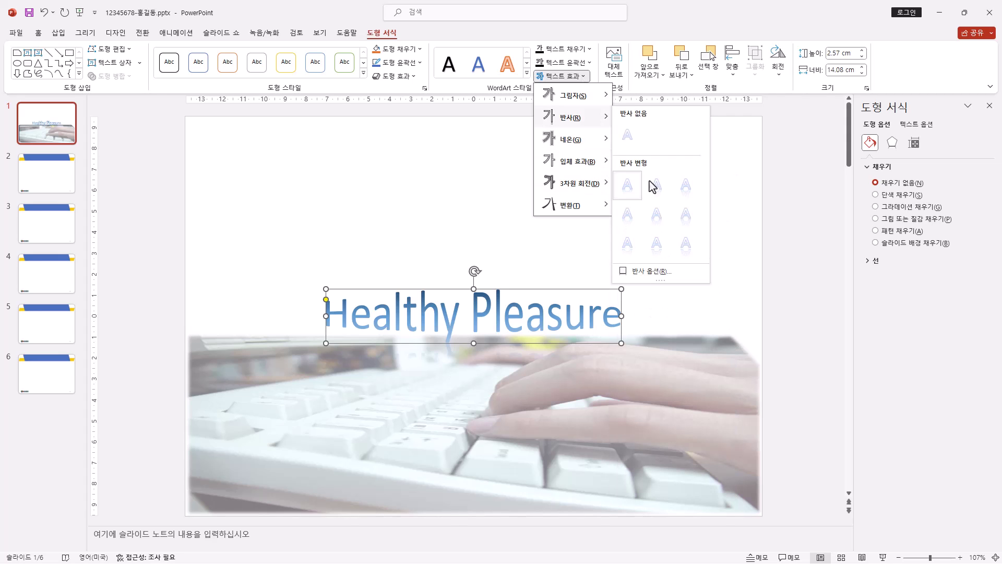
left_click(632, 217)
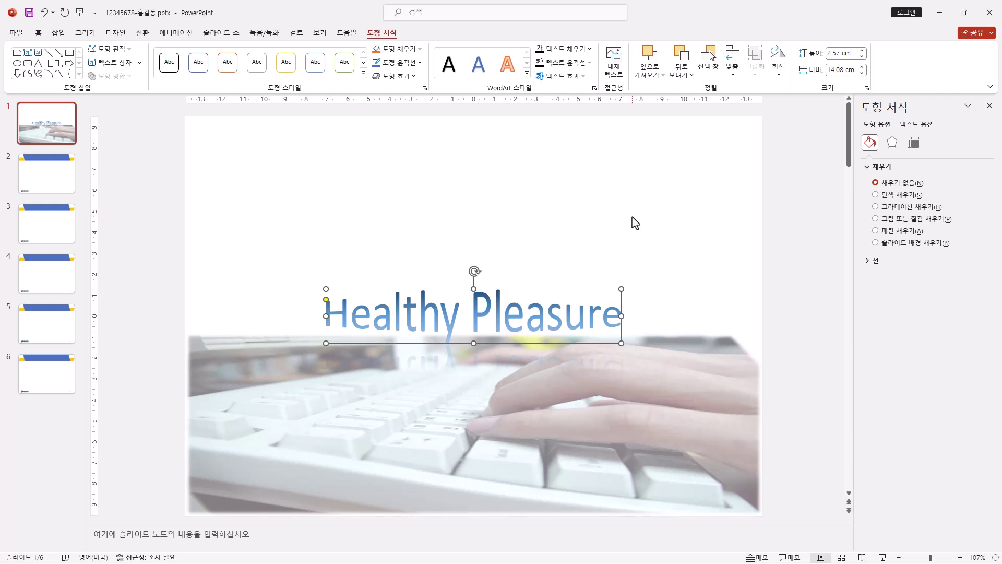
Set the "Healthy Pleasure" WordArt font to 돋움 and make it bold
left_click(38, 32)
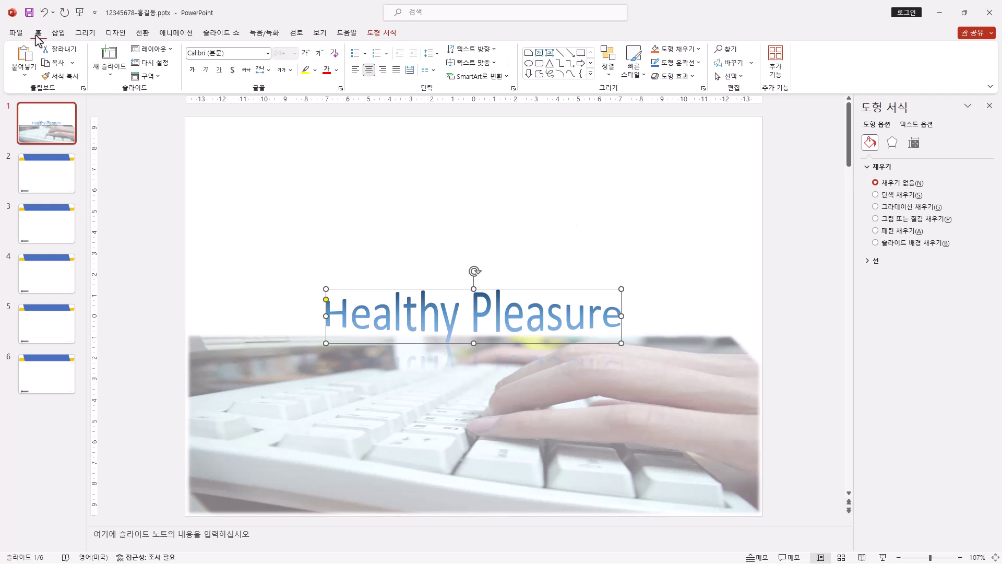
left_click(268, 53)
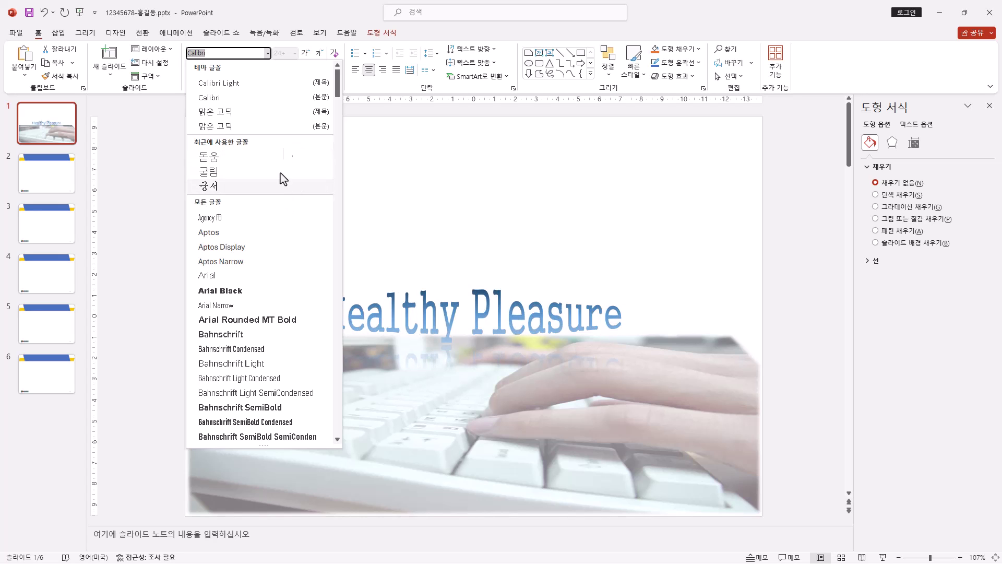
left_click(239, 158)
left_click(194, 72)
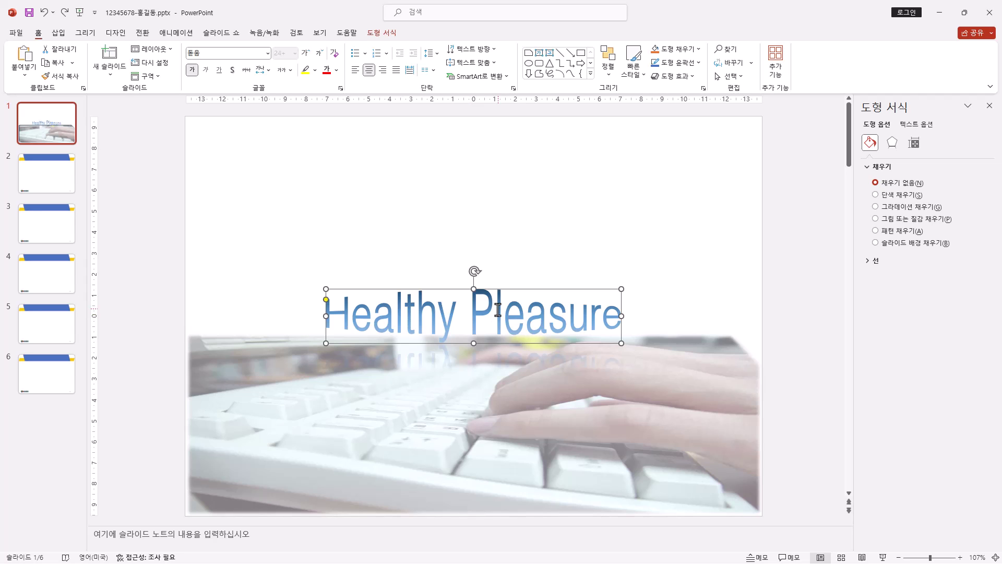
Make the "Healthy Pleasure" WordArt text black, then enlarge it and place it centred above the keyboard picture on slide 1
left_click(336, 71)
left_click(334, 97)
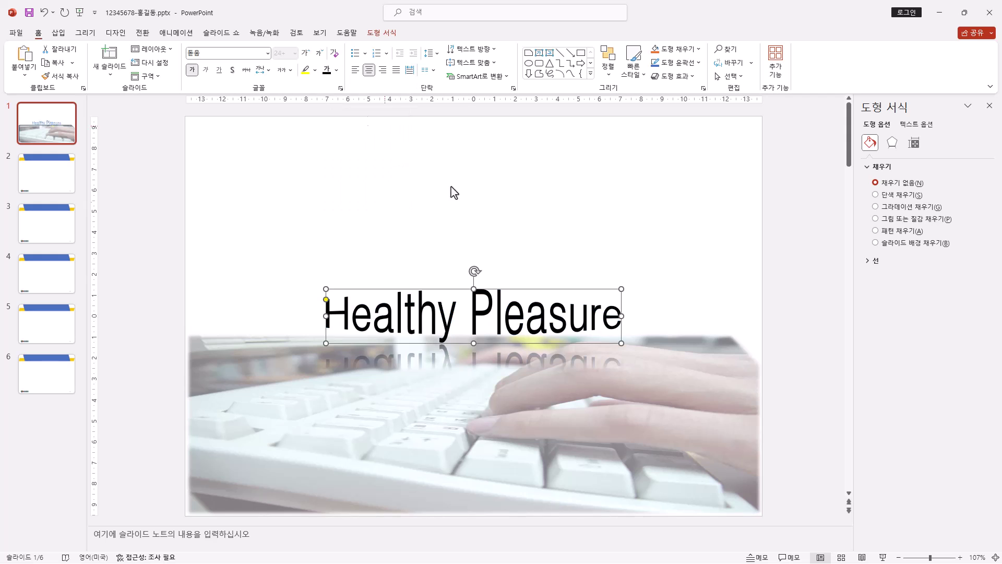
left_click_drag(624, 289, 690, 243)
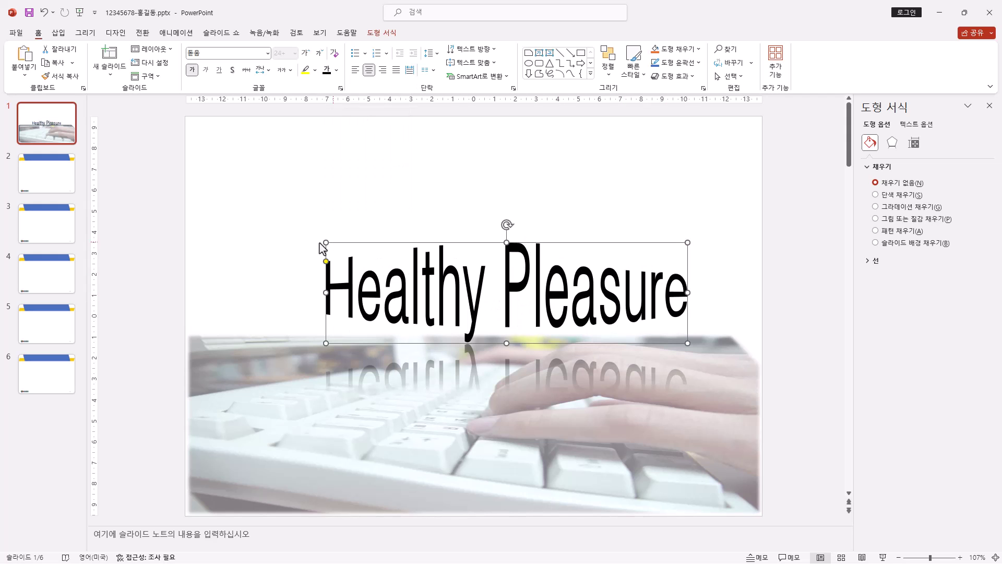
left_click_drag(325, 241, 261, 207)
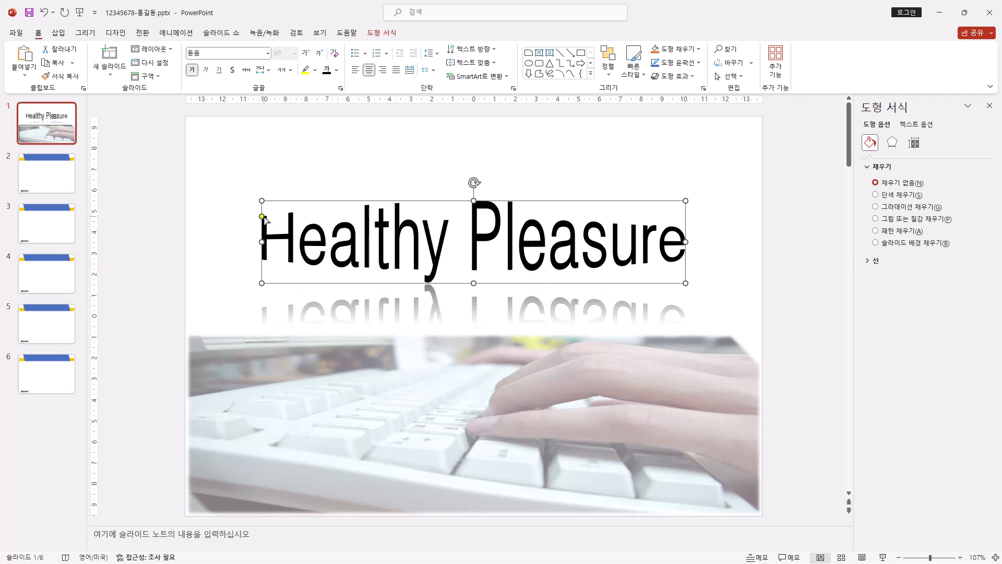
left_click_drag(262, 217, 264, 221)
key("ctrl+z")
Insert the picture 로고2.jpg from the ITQ Picture folder onto slide 1
left_click(59, 33)
left_click(95, 70)
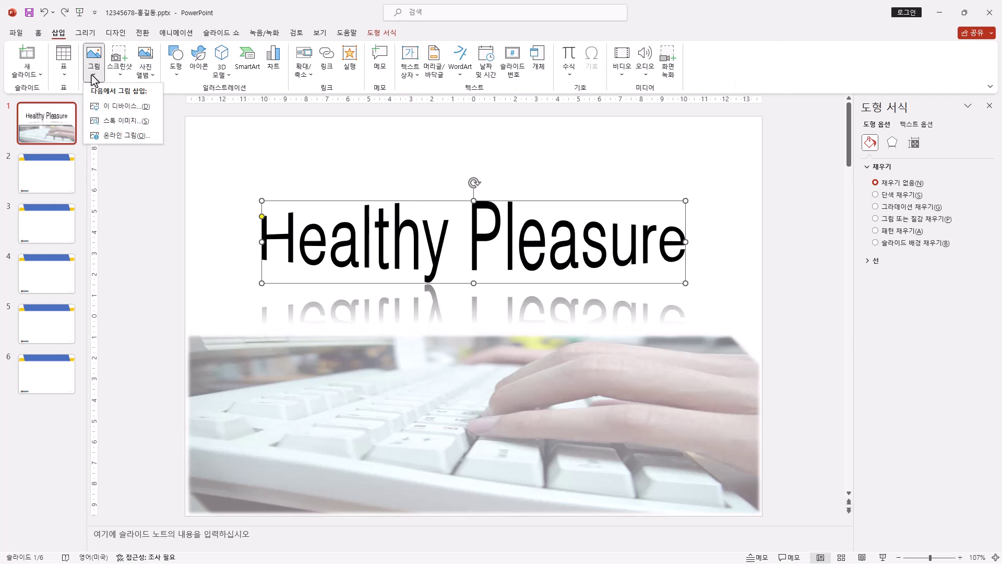
left_click(139, 108)
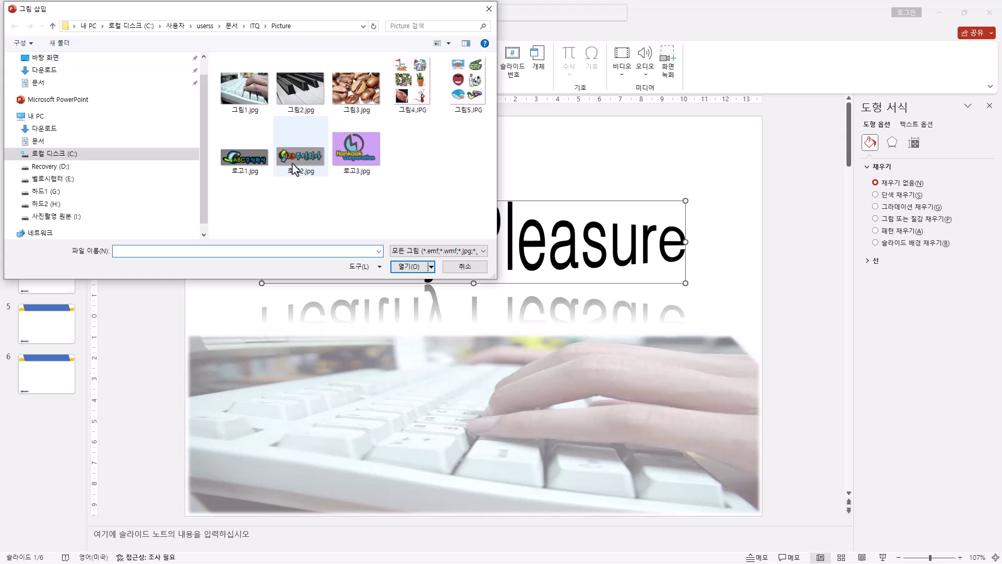
double_click(311, 162)
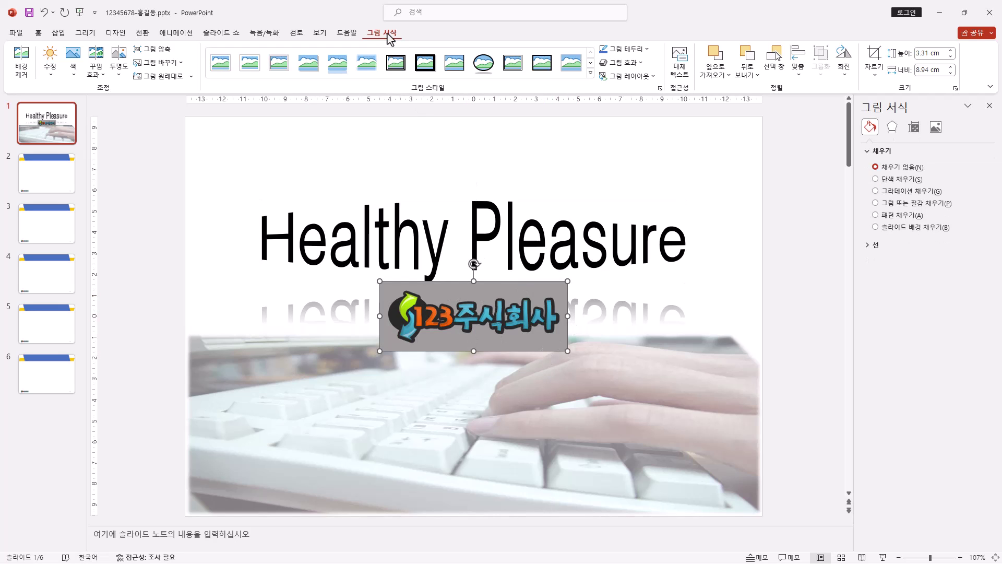
Make the grey background of the inserted 123주식회사 logo transparent
left_click(73, 75)
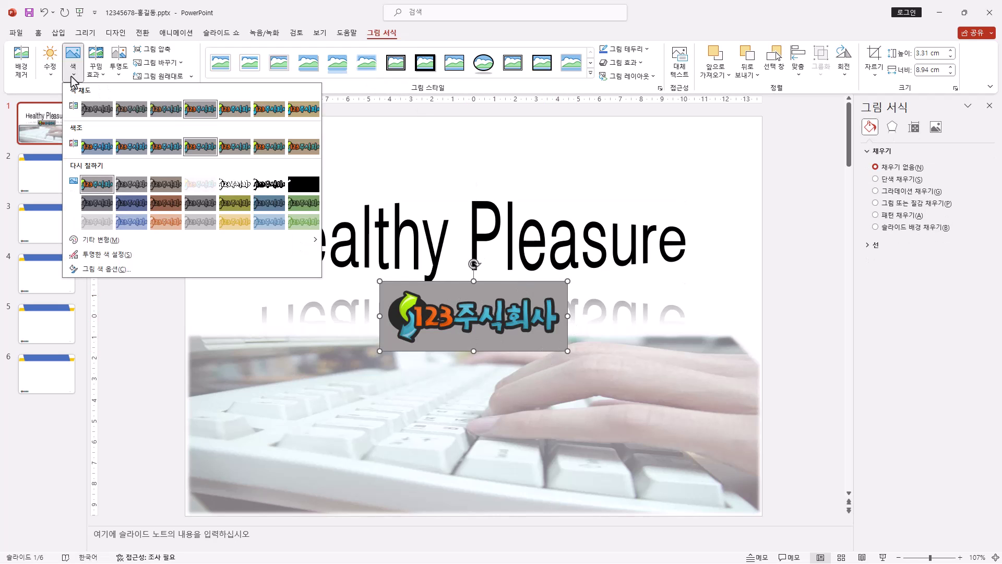
left_click(129, 255)
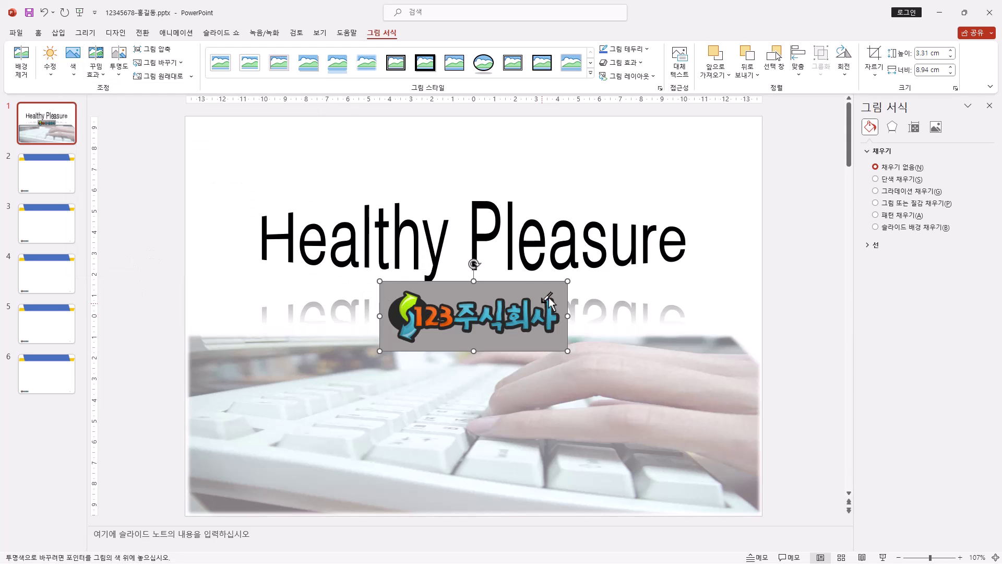
left_click(499, 285)
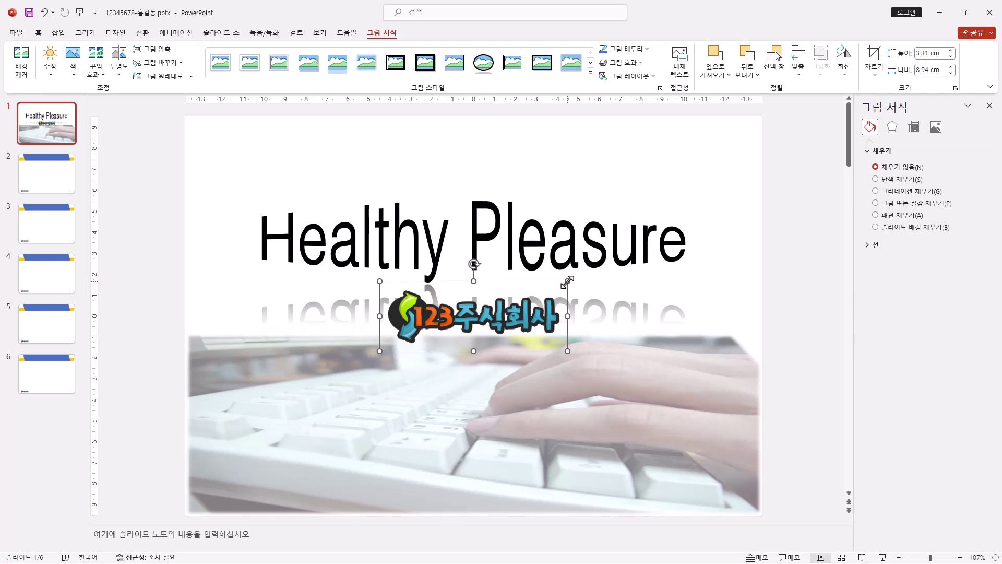
Shrink the logo to about 2.24 cm high and 6.06 cm wide and place it in slide 1's upper-right corner
left_click_drag(567, 282, 515, 297)
mouse_move(476, 324)
left_mouse_down()
mouse_move(406, 220)
mouse_move(567, 218)
mouse_move(632, 152)
mouse_move(704, 153)
left_mouse_up()
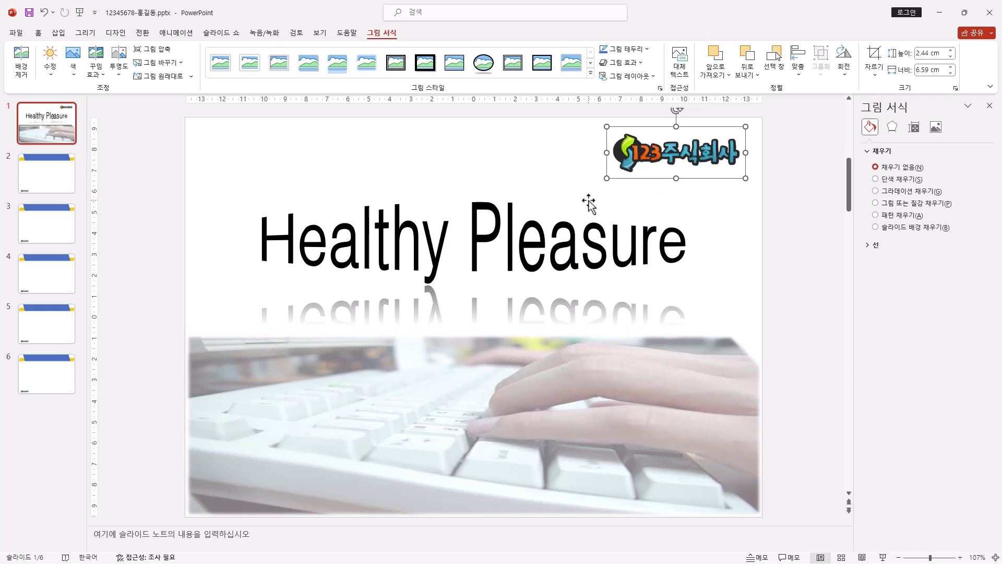
left_click_drag(600, 177, 634, 170)
left_click(694, 171)
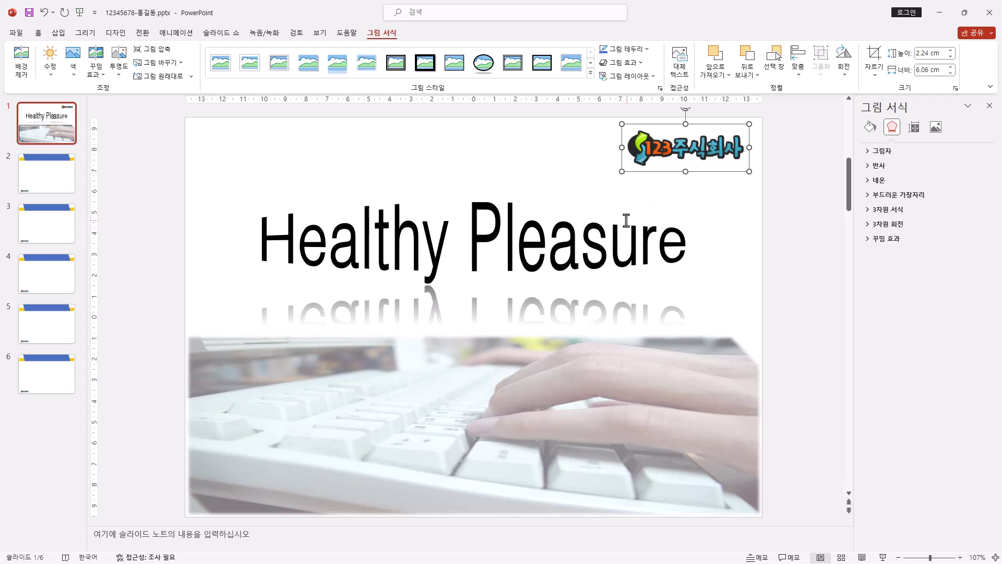
Enter "목차" as the title of slide 2 and select the slide's content placeholder
left_click(38, 32)
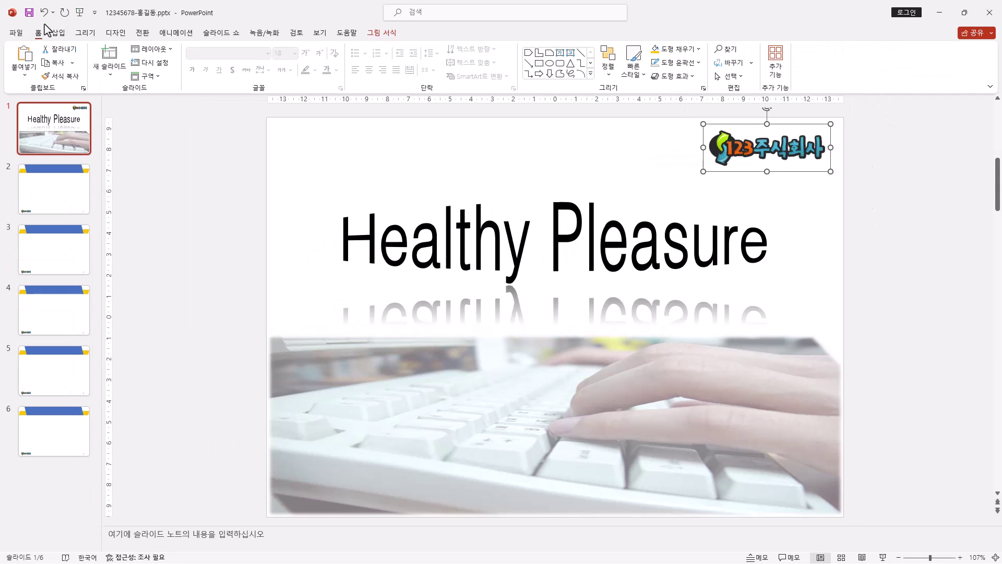
left_click(68, 198)
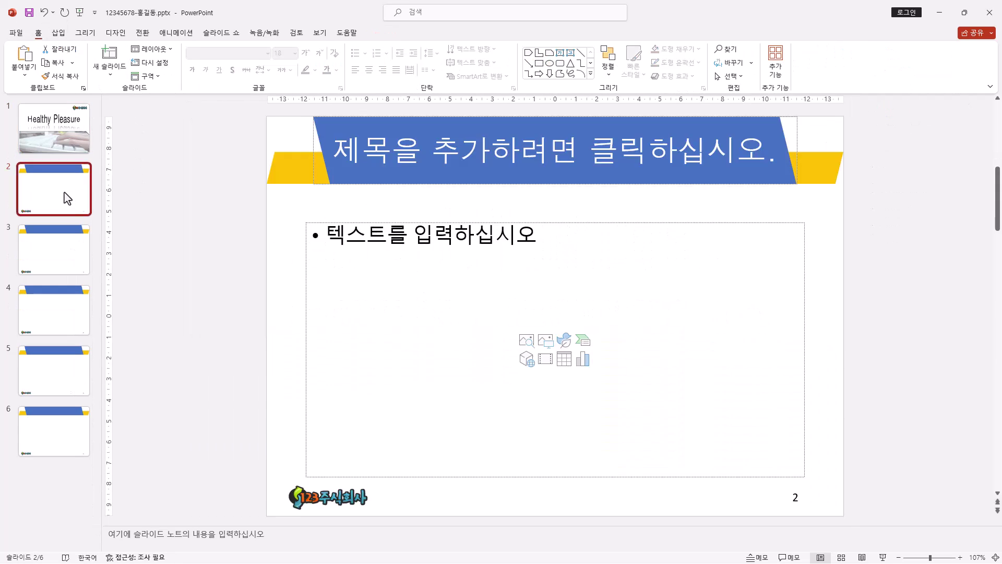
left_click(561, 151)
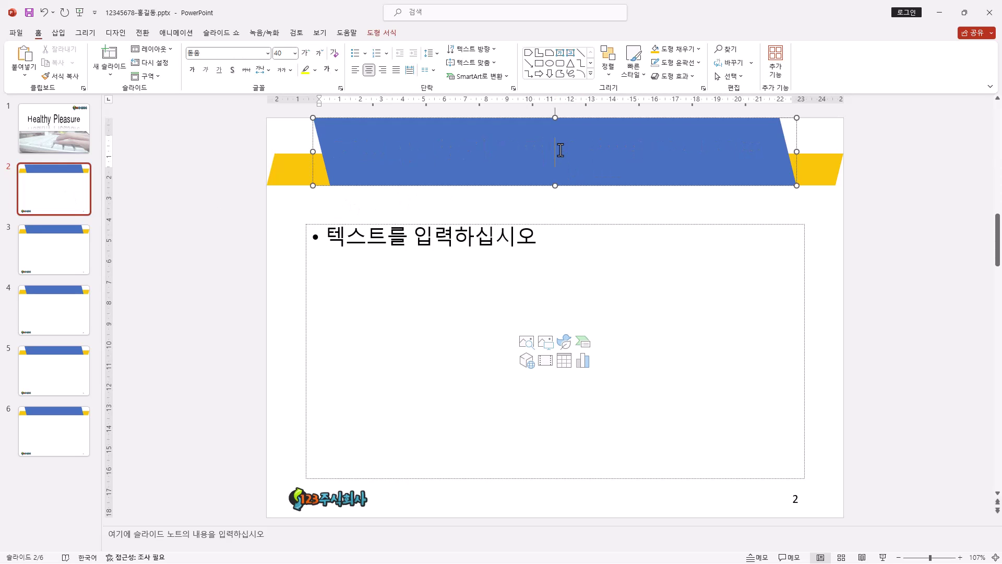
type("목차")
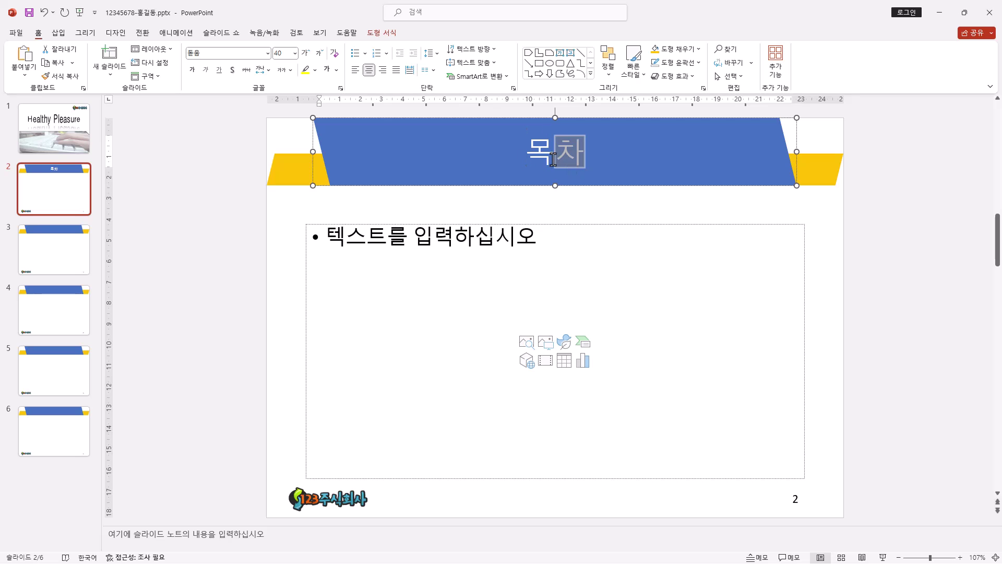
double_click(532, 163)
left_click(531, 162)
double_click(531, 162)
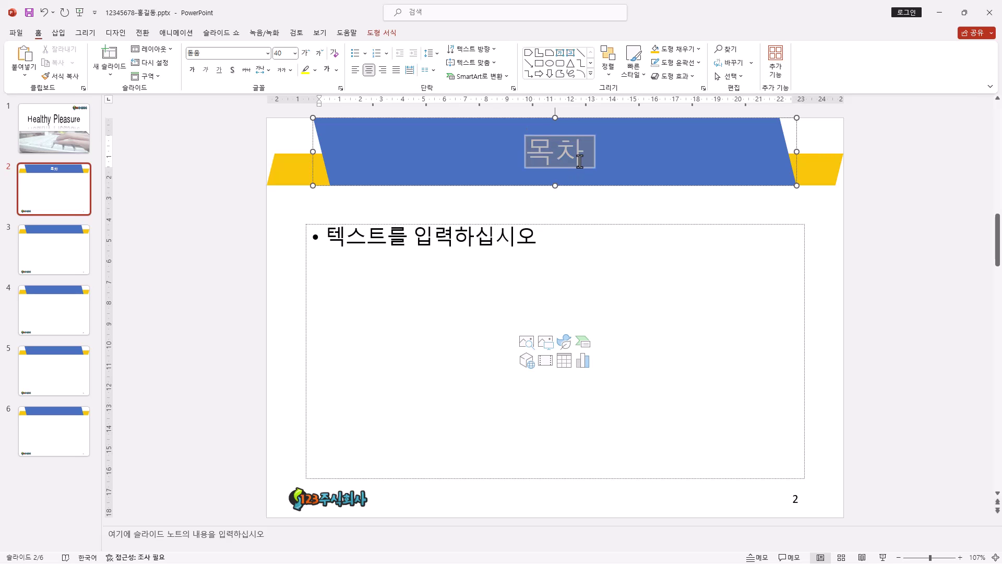
left_click(588, 162)
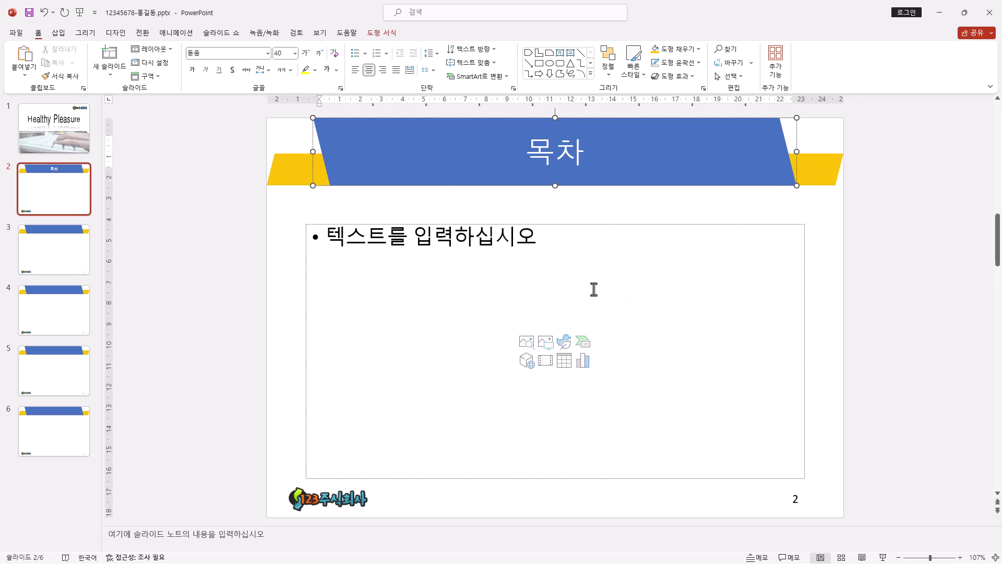
left_click(599, 225)
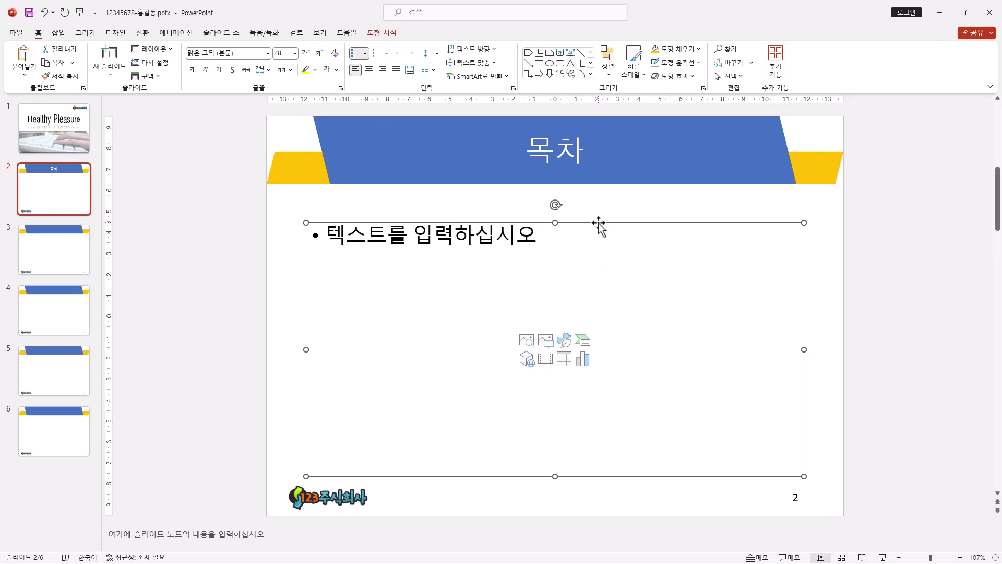
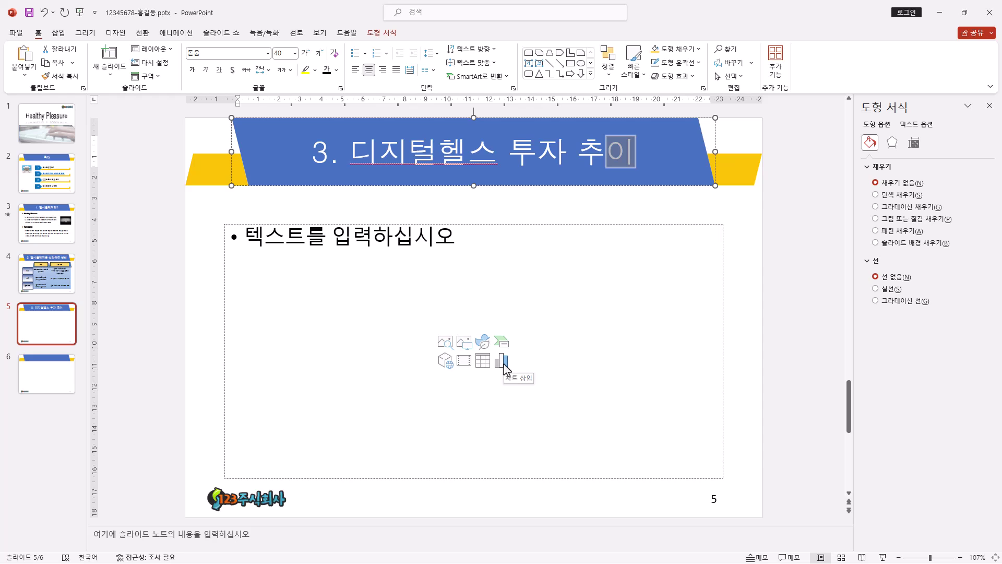
Insert a combo chart on slide 5 with 계열1 as clustered columns and 계열2 as a line with markers on the secondary axis
left_click(503, 362)
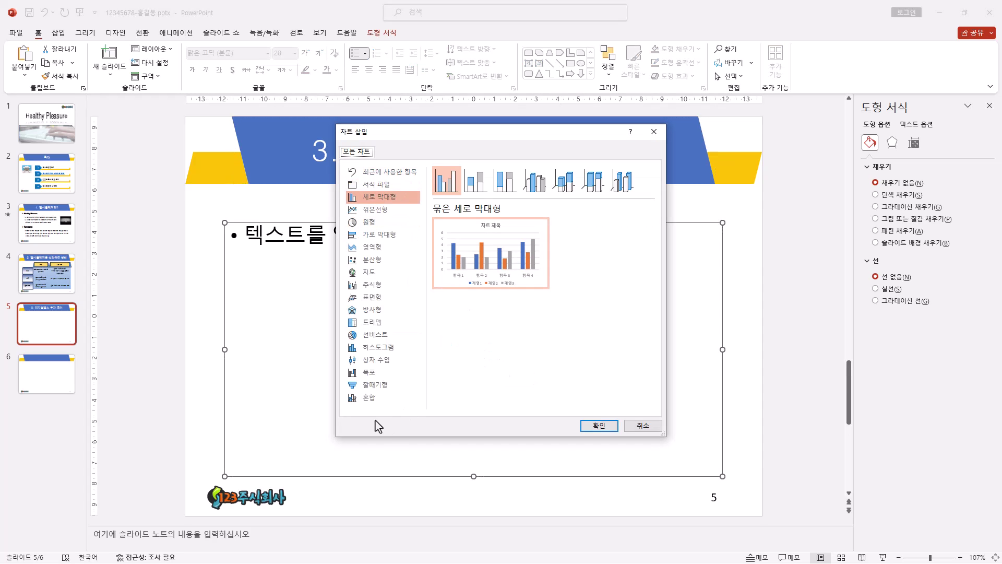
left_click(380, 400)
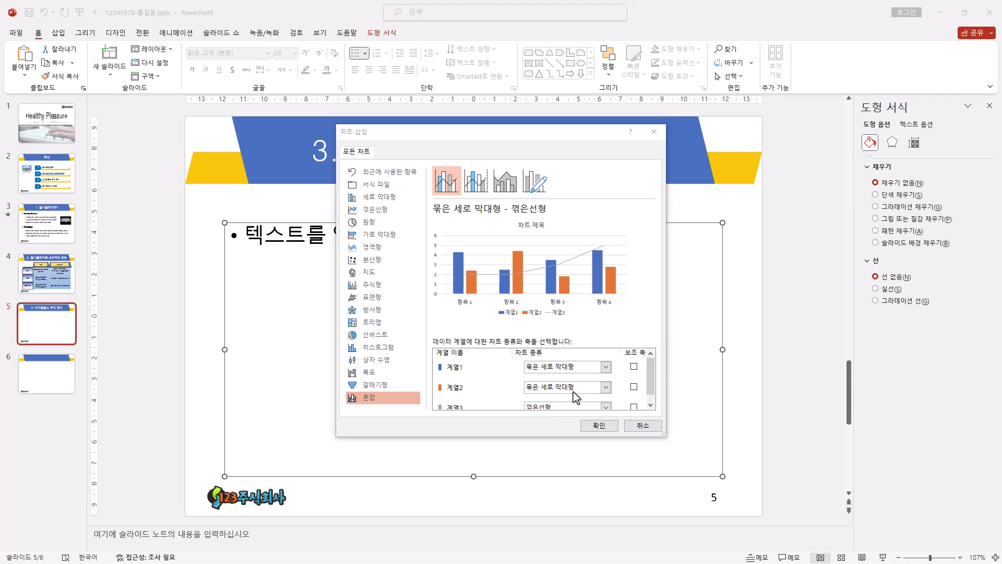
left_click(604, 387)
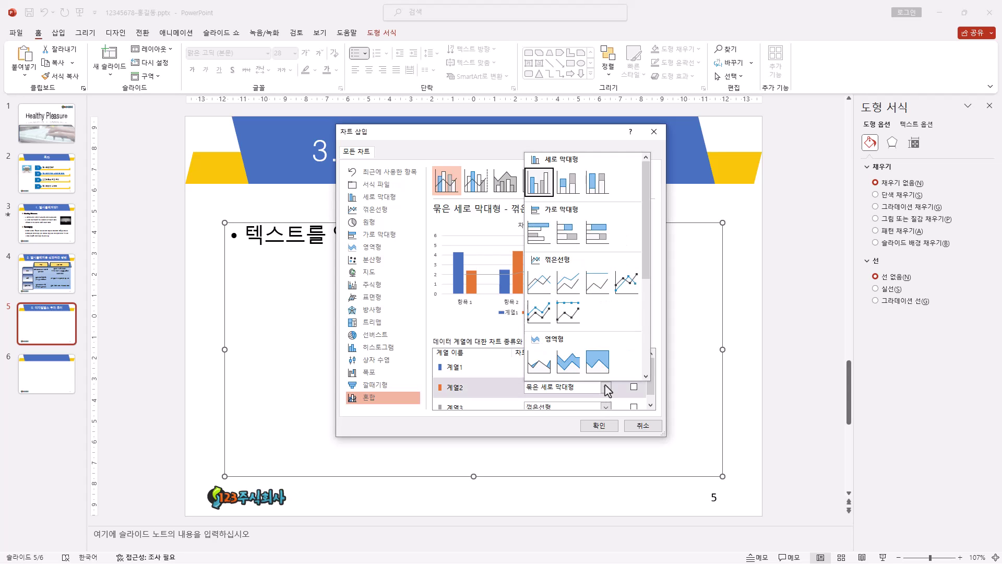
left_click(630, 285)
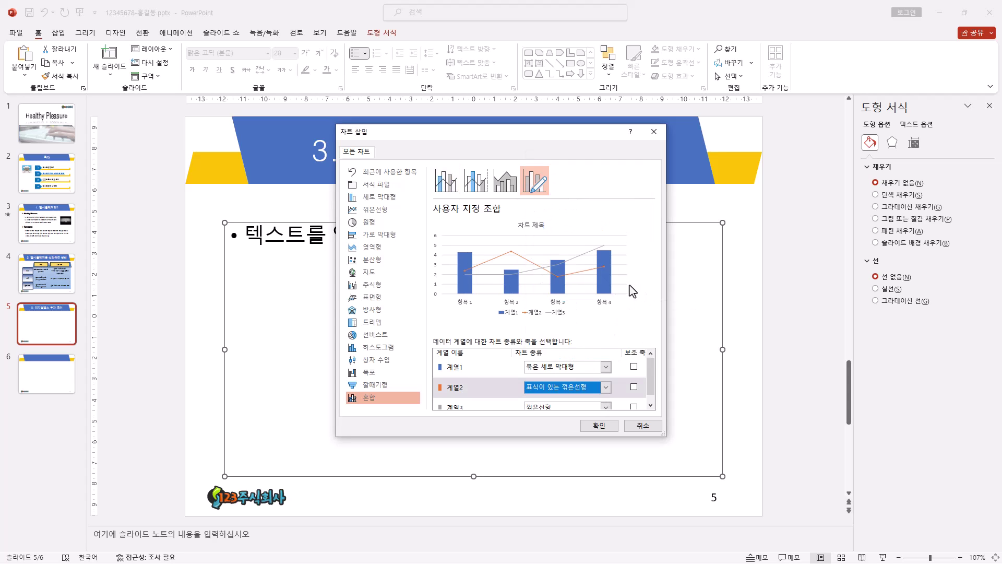
left_click(632, 387)
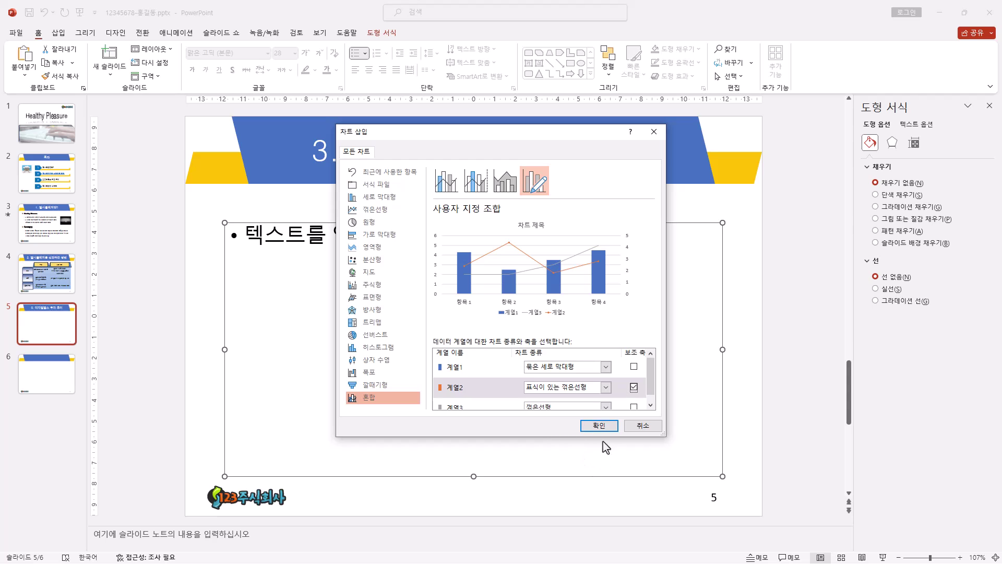
left_click(603, 427)
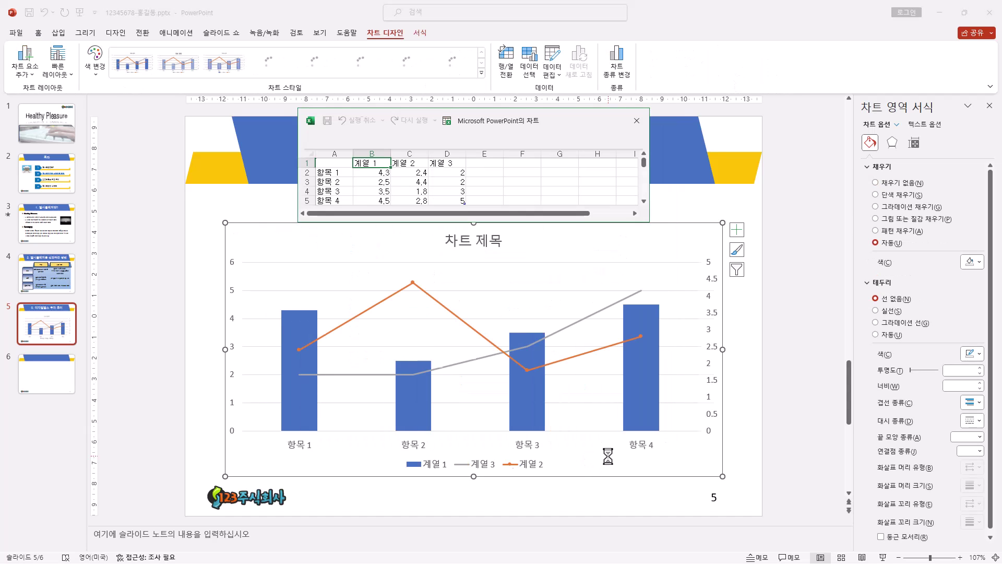
Enlarge the chart's data sheet window and delete the 계열 3 column from the data
left_click_drag(649, 222, 681, 257)
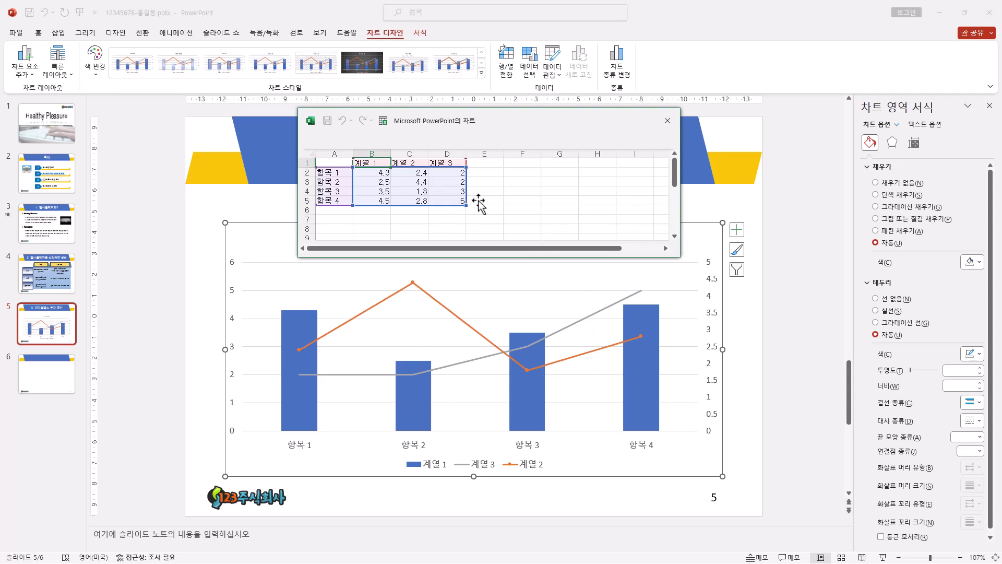
scroll(471, 207, "up", 1, "ctrl")
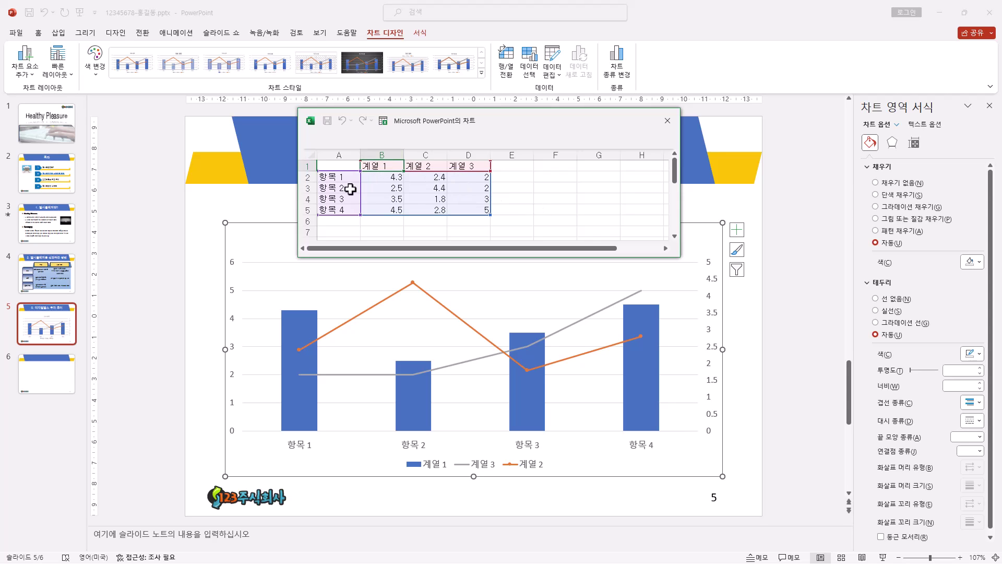
left_click_drag(679, 256, 690, 281)
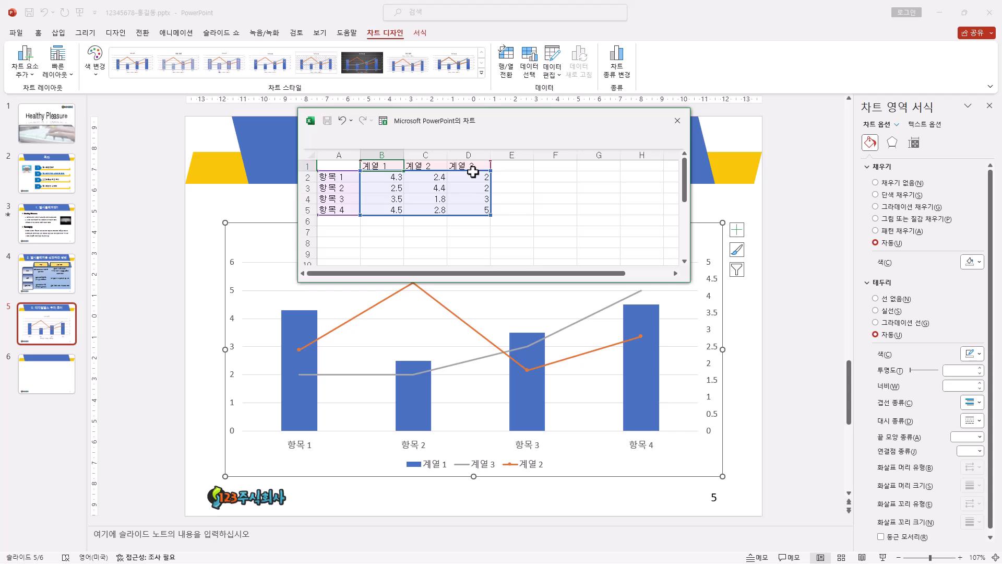
right_click(471, 154)
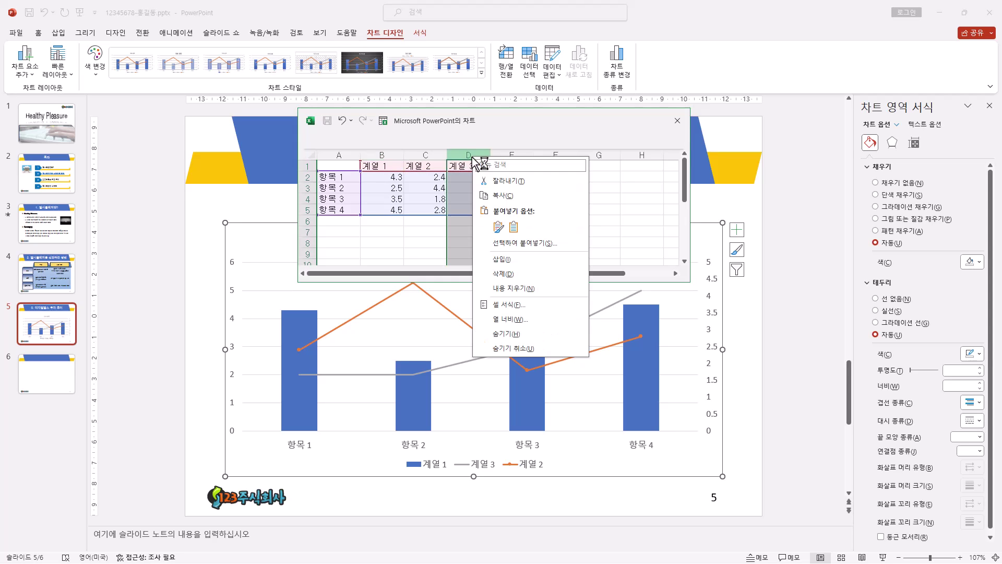
left_click(513, 273)
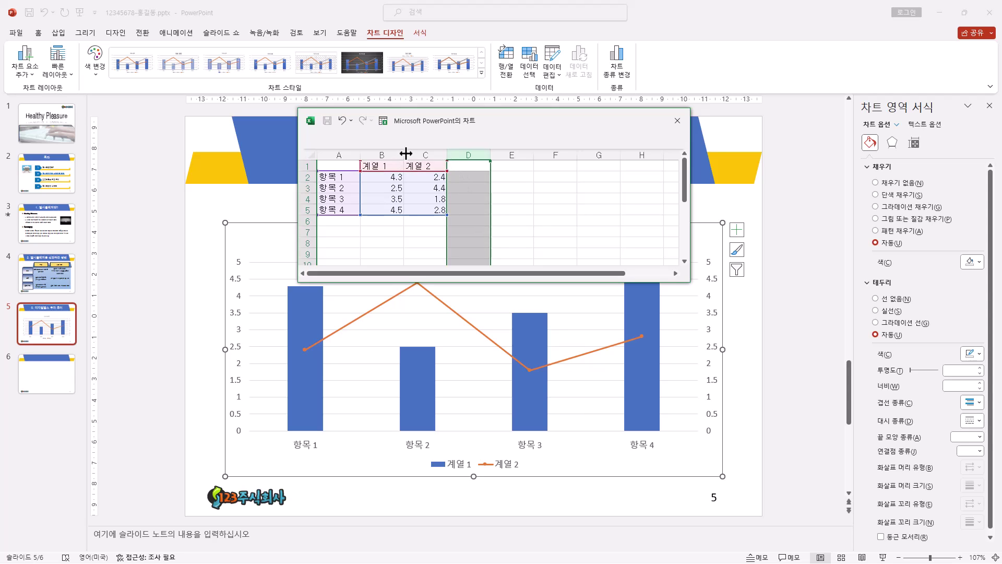
Widen the two series columns, name them "딜 수(건)" and "투자금액(억 달러)", and enter the categories 2016년 to 2020년 in A2:A6
left_click_drag(406, 153, 492, 156)
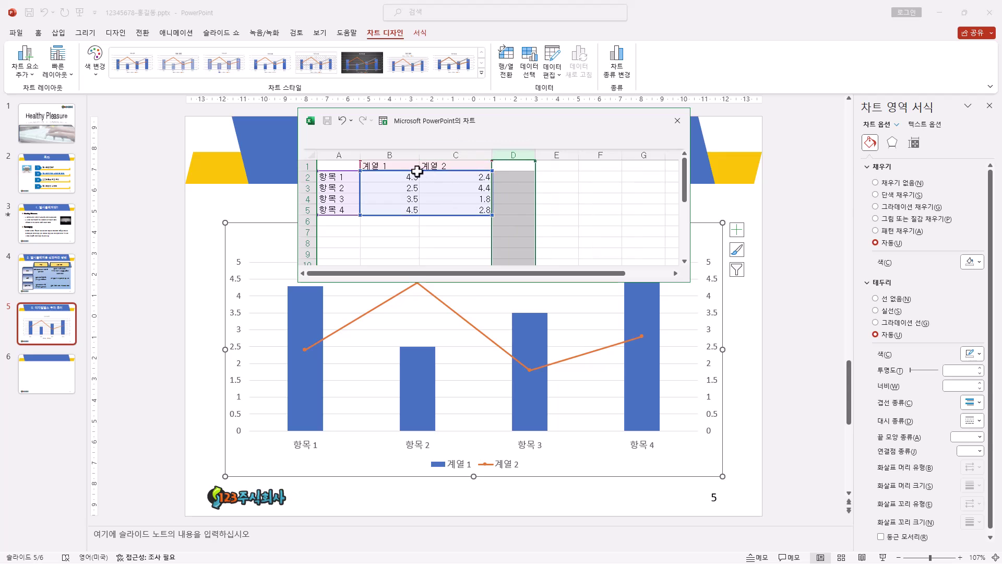
left_click_drag(419, 155, 468, 166)
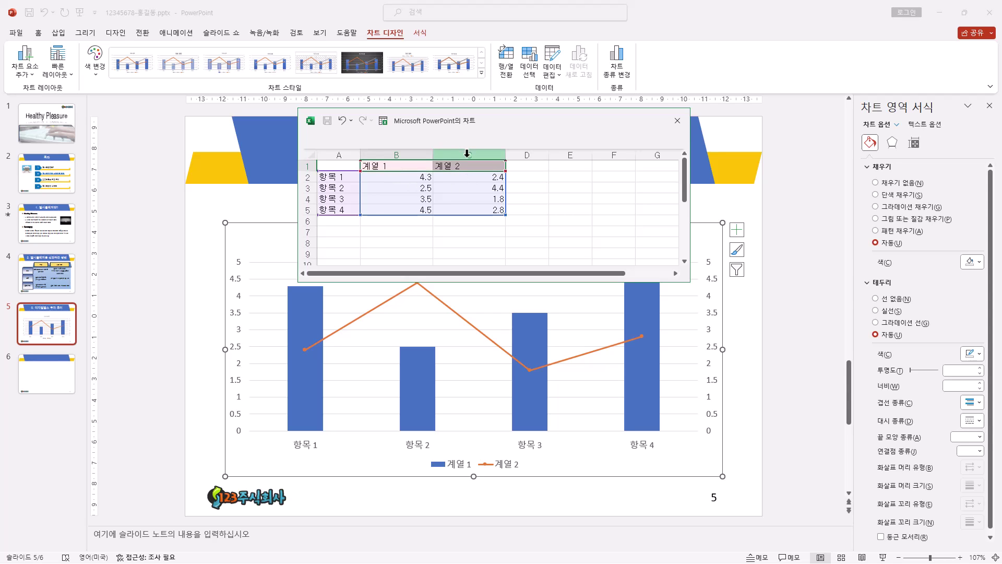
type("딜 수(건)\t투자금액(억 달러)")
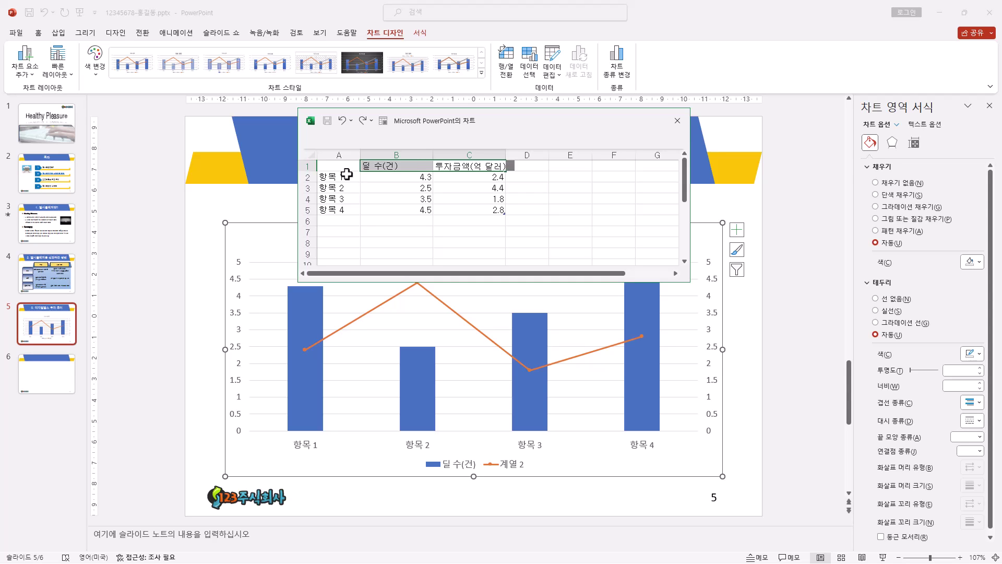
left_click_drag(346, 176, 346, 222)
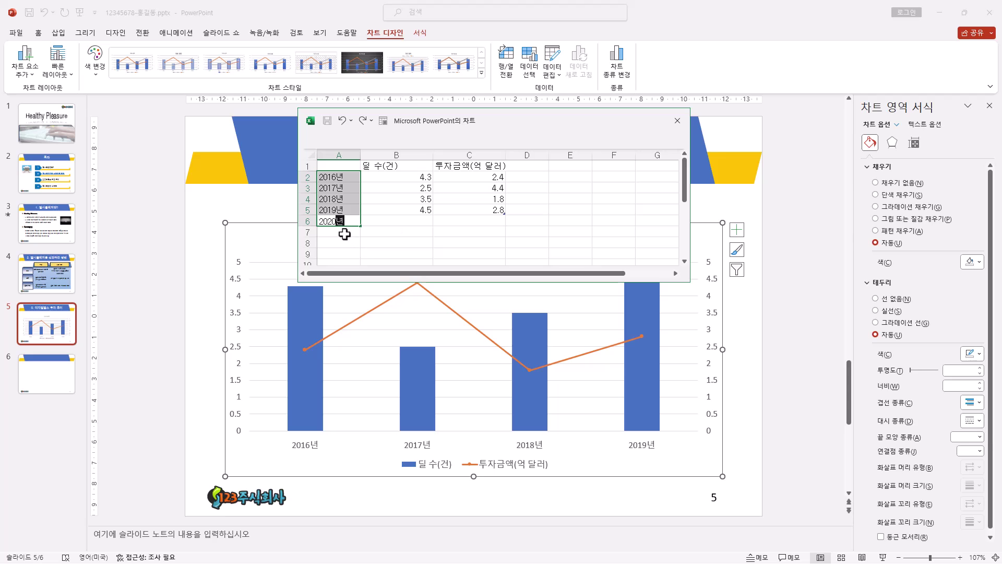
key("Return")
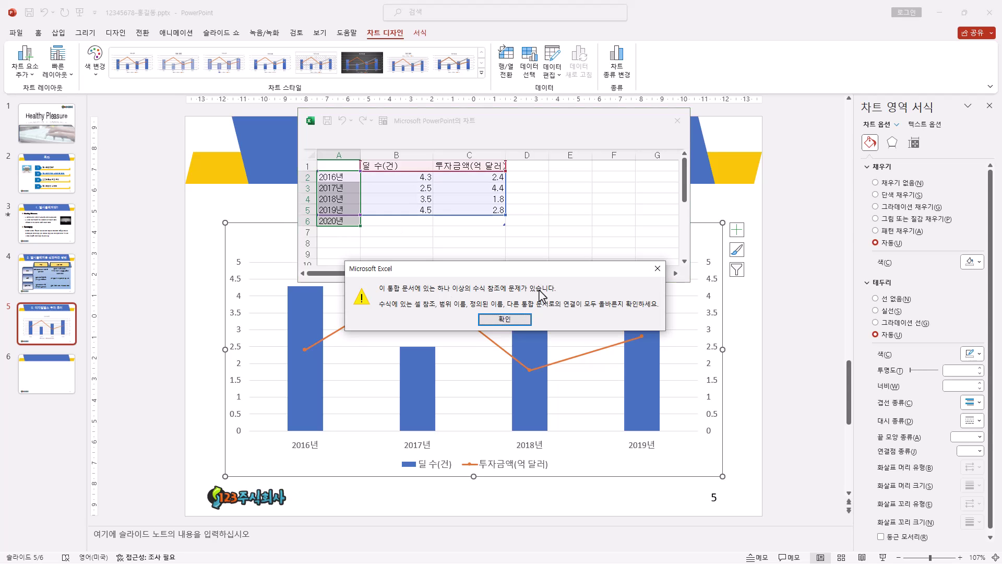
Fill B2:B6 of the chart data with 342, 374, 383, 400, 460 and C2:C6 with 4600, 5000, 8300, 7700, 14600
left_click(504, 319)
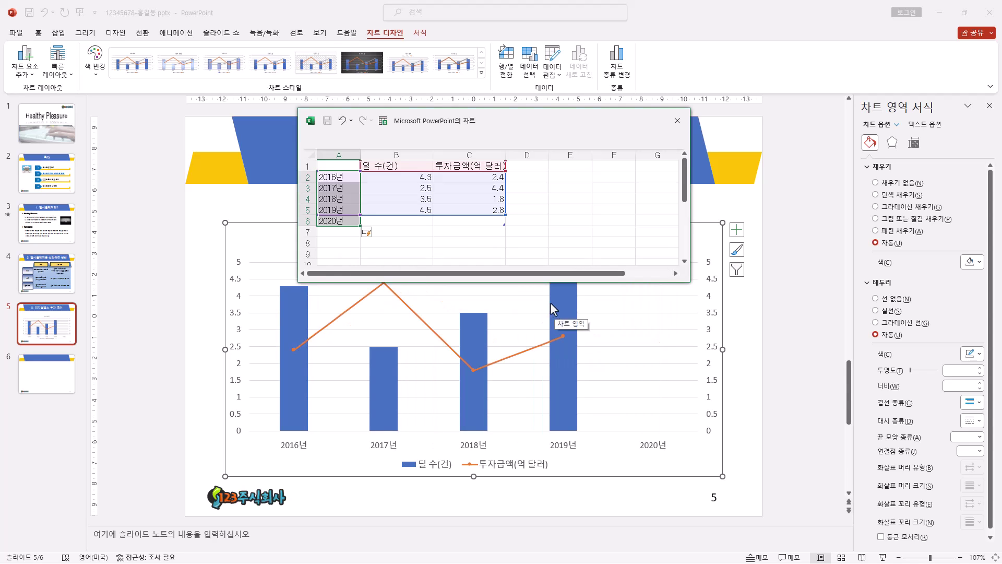
left_click_drag(425, 177, 425, 222)
left_click_drag(483, 178, 484, 219)
left_click_drag(415, 178, 472, 218)
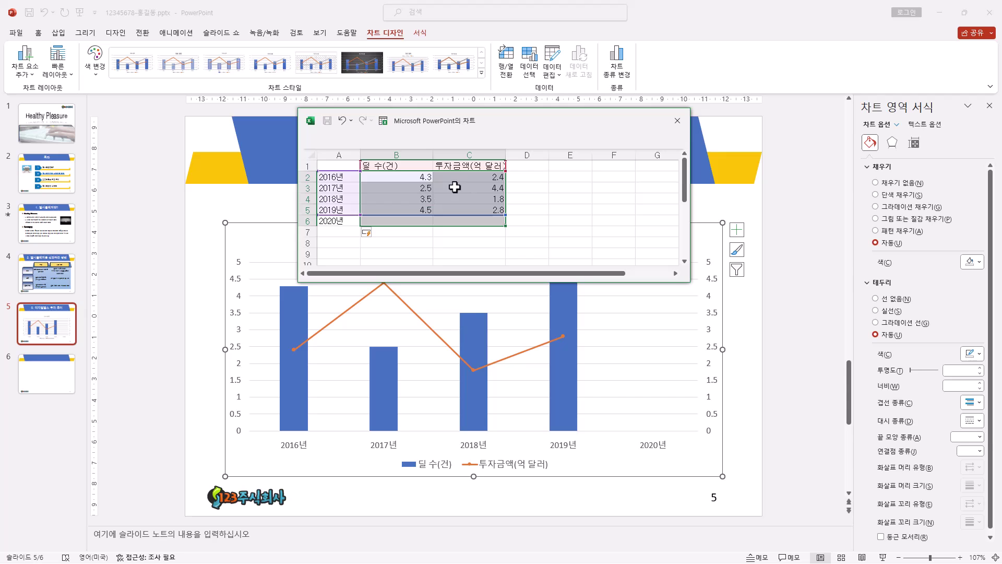
key("ctrl+v")
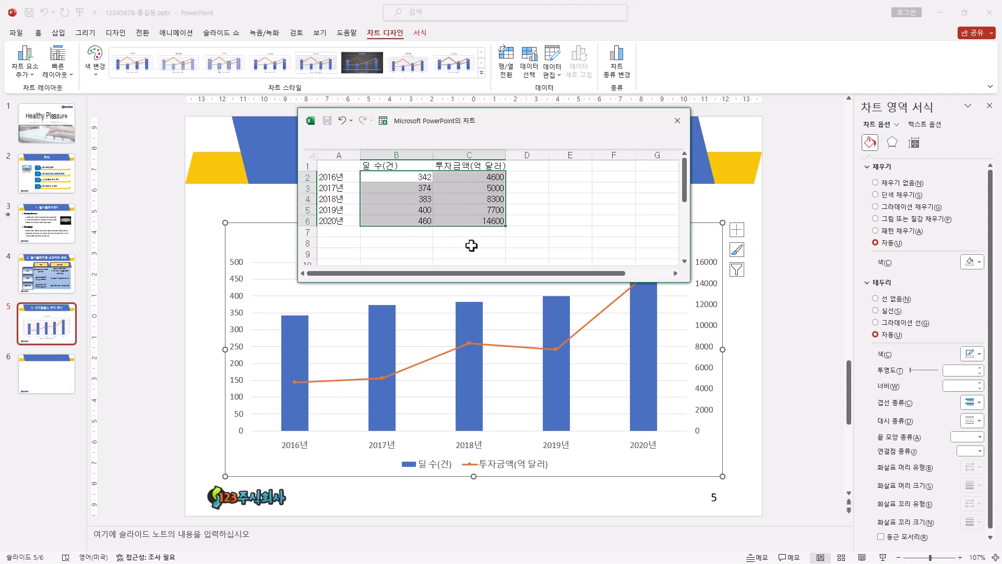
Format the values in B2:C6 as numbers with 0 decimal places and a thousands separator, and close the chart's data sheet
key("ctrl+1")
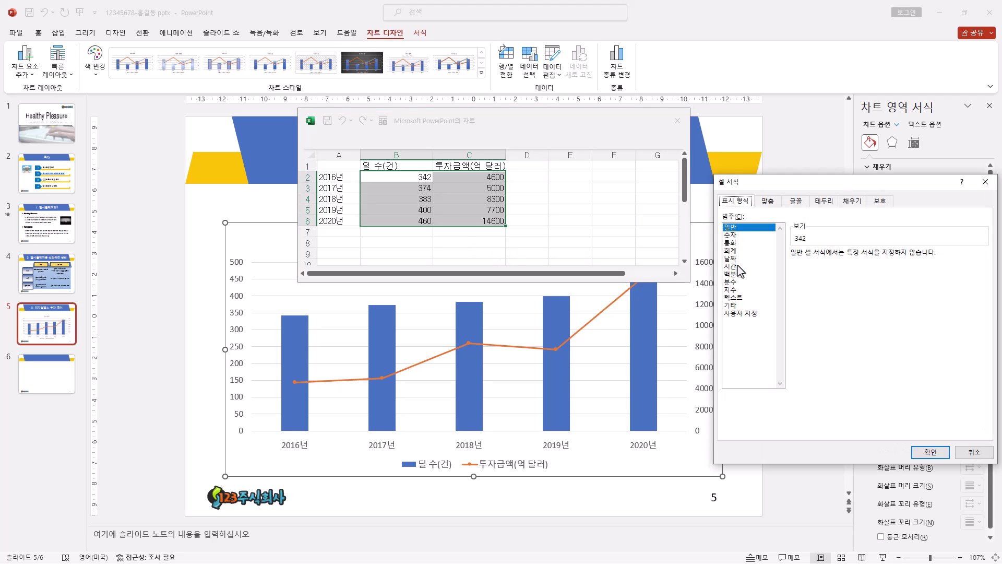
left_click_drag(827, 186, 755, 122)
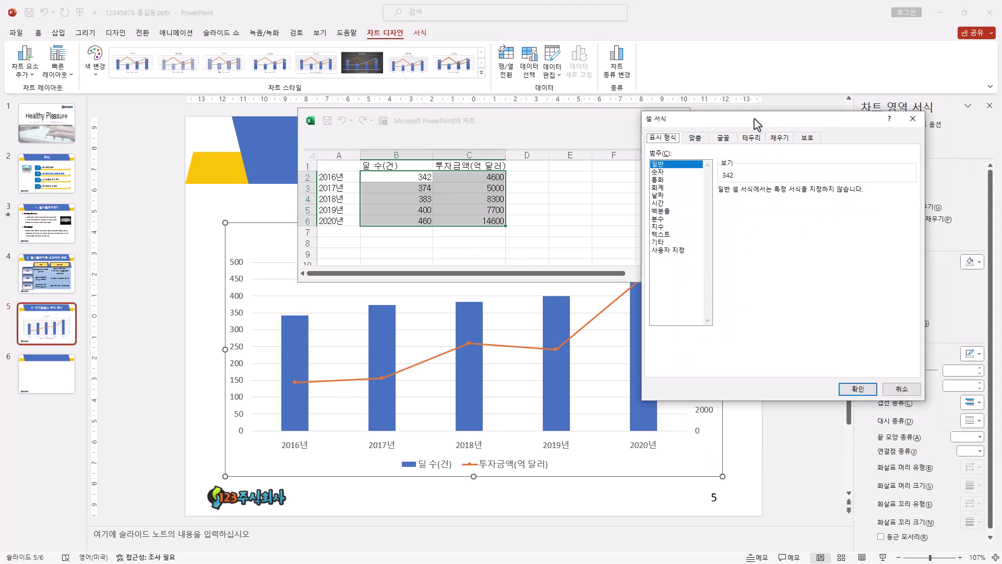
left_click(665, 172)
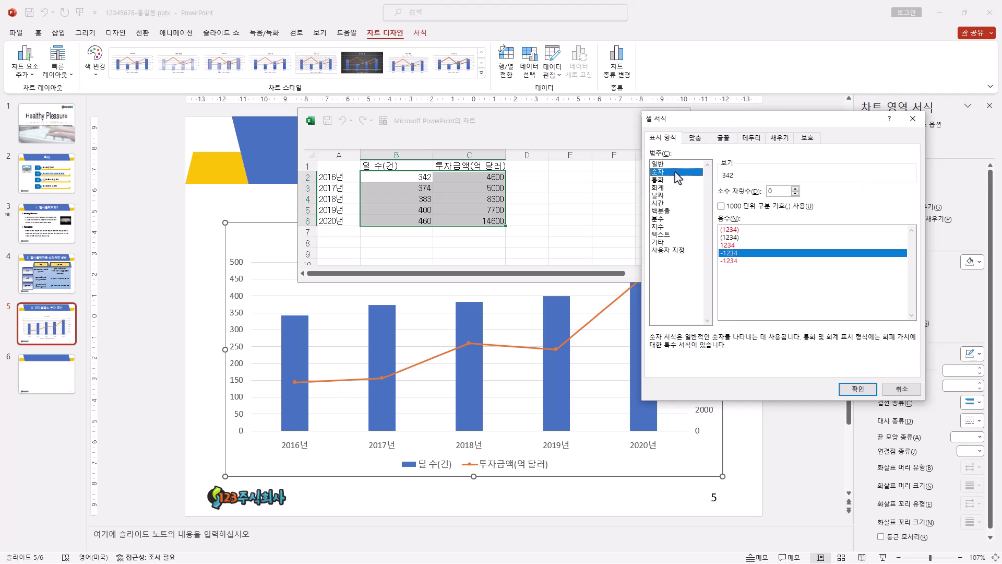
left_click(722, 206)
left_click(859, 391)
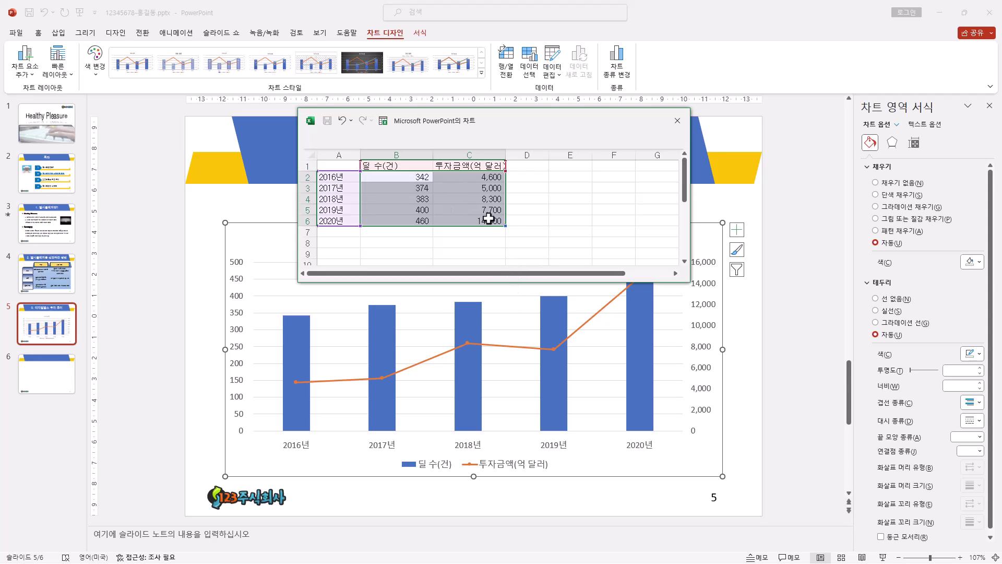
left_click(679, 121)
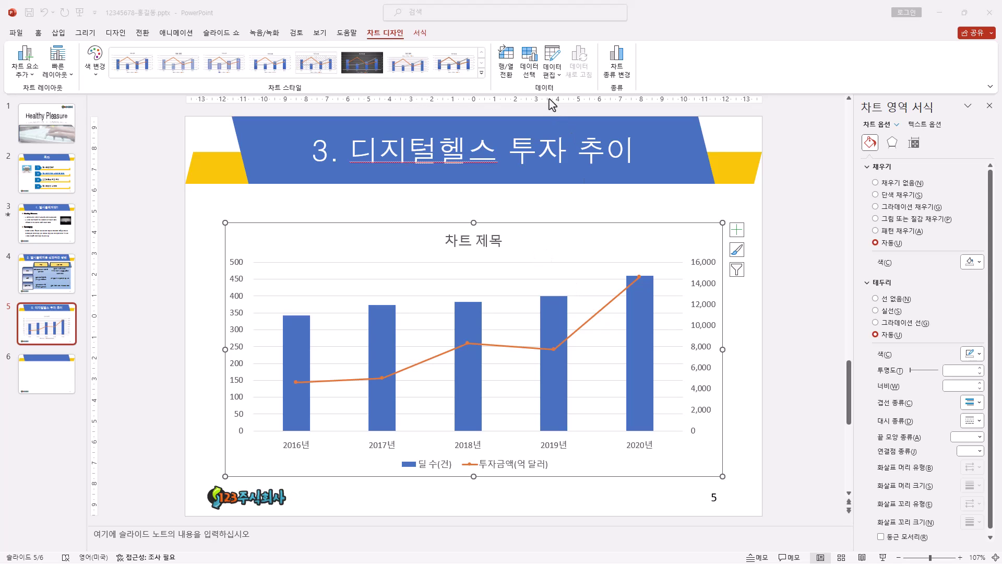
Reopen the chart's data sheet in an enlarged window to review the entered data, and close it
left_click(552, 54)
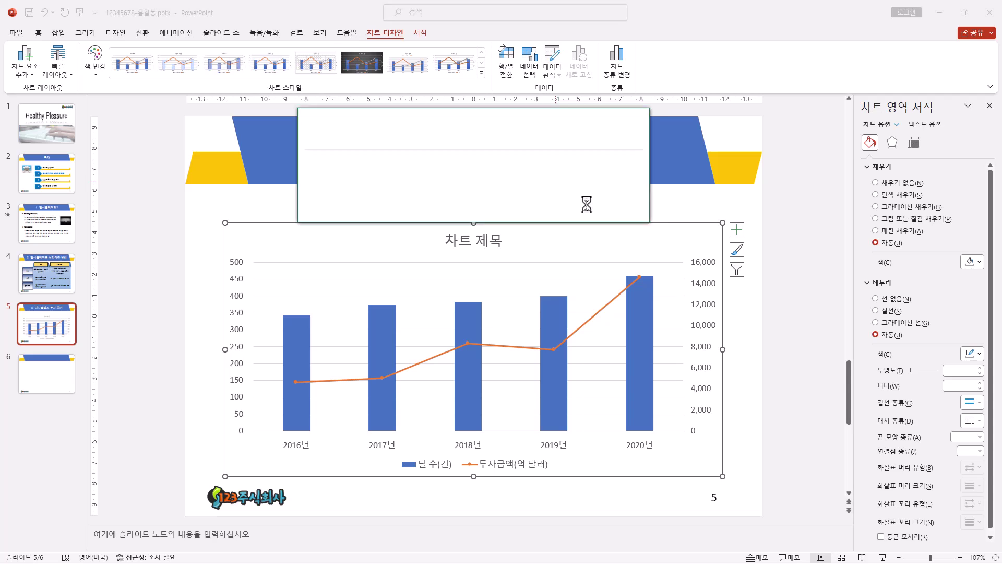
left_click_drag(650, 223, 699, 315)
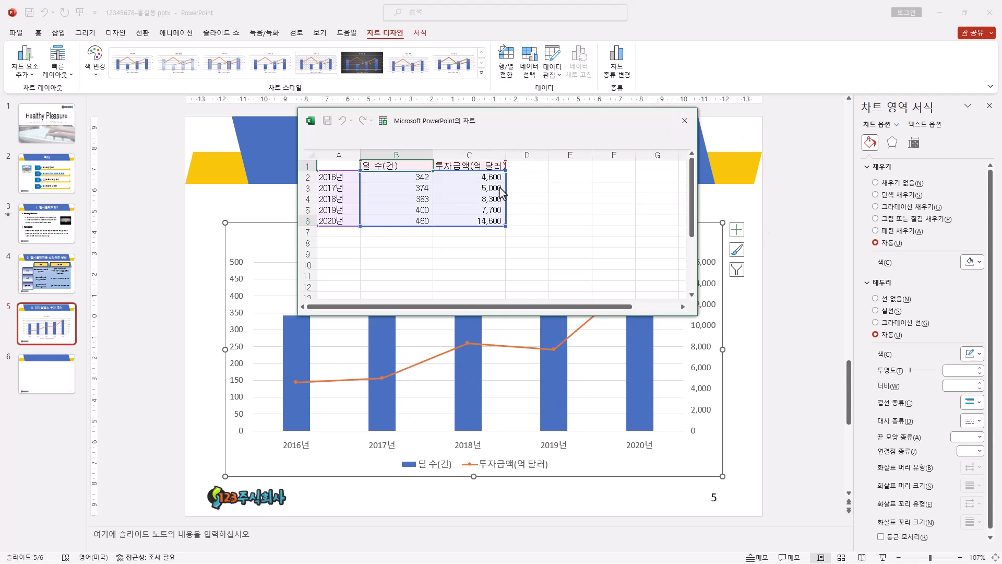
left_click(685, 121)
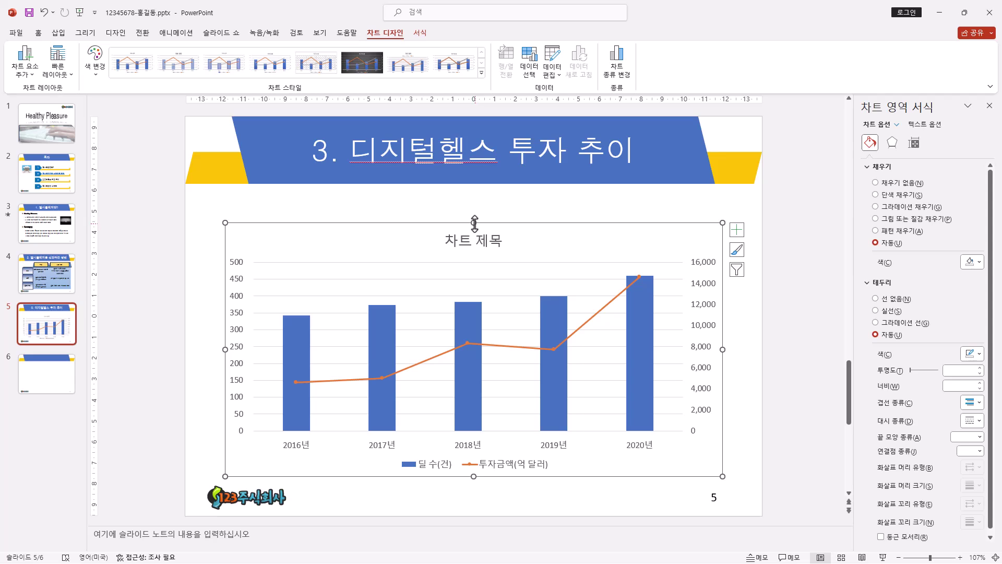
Make the chart on slide 5 taller by extending its upper edge toward the title banner
left_click_drag(474, 223, 474, 201)
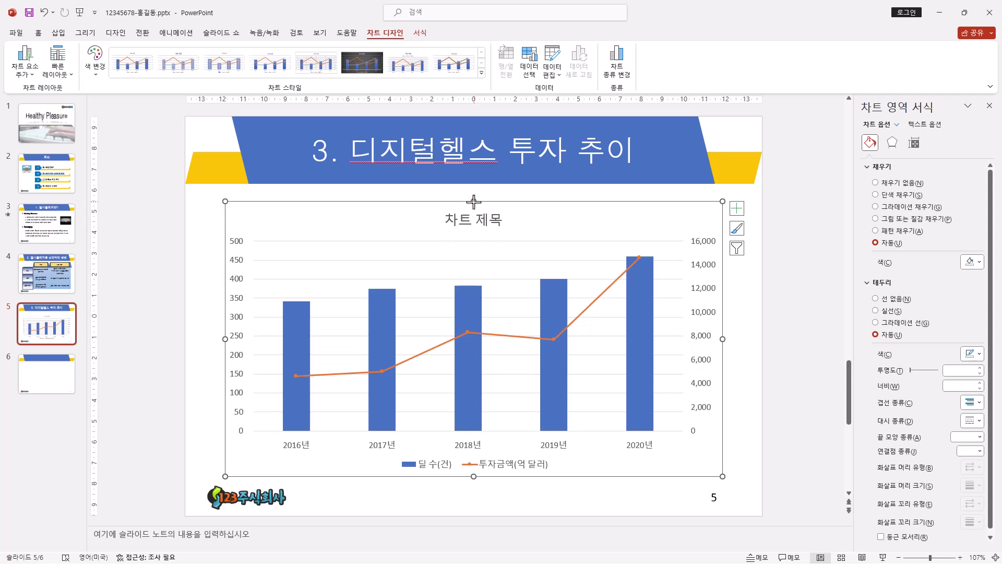